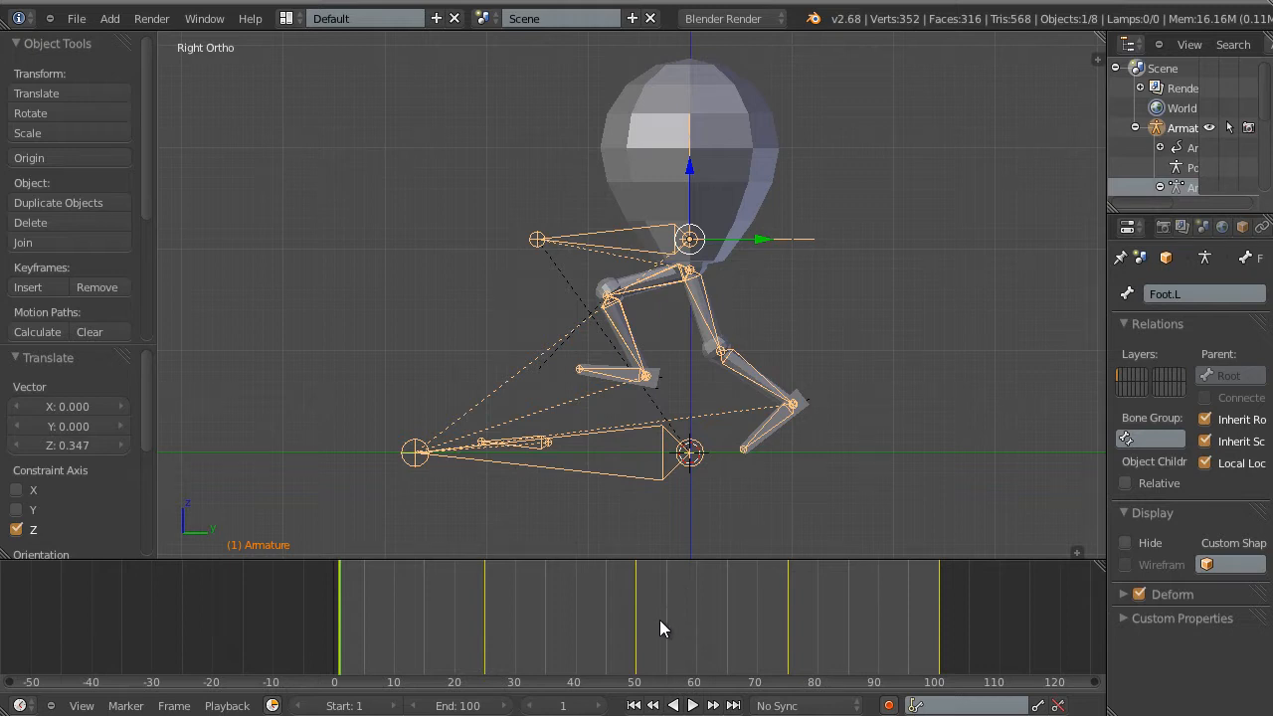
- Export the animated character rig in Autodesk FBX (.fbx) format
{"action": "mouse_move", "coordinate": [340, 645]}
{"action": "left_mouse_down"}
{"action": "mouse_move", "coordinate": [969, 628]}
{"action": "mouse_move", "coordinate": [329, 641]}
{"action": "mouse_move", "coordinate": [940, 619]}
{"action": "mouse_move", "coordinate": [599, 648]}
{"action": "mouse_move", "coordinate": [319, 645]}
{"action": "mouse_move", "coordinate": [795, 638]}
{"action": "mouse_move", "coordinate": [333, 642]}
{"action": "mouse_move", "coordinate": [343, 641]}
{"action": "left_mouse_up"}
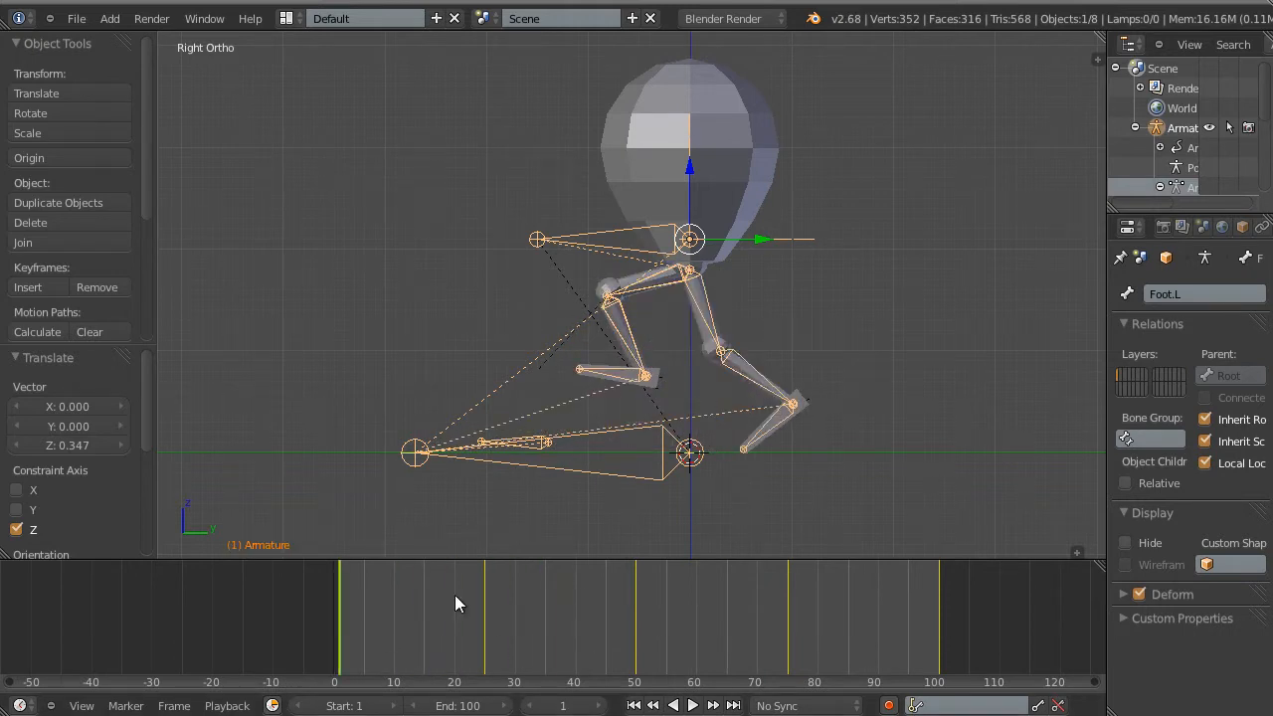
{"action": "left_click", "coordinate": [75, 18]}
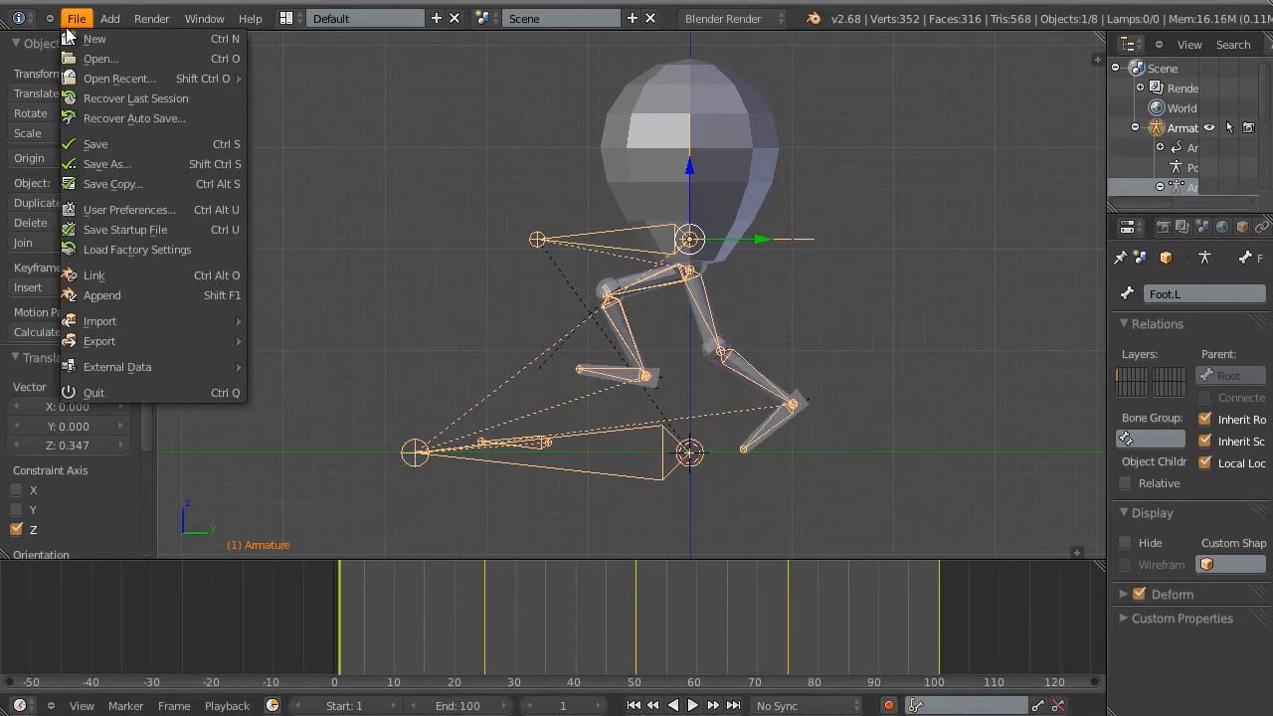
{"action": "mouse_move", "coordinate": [71, 341]}
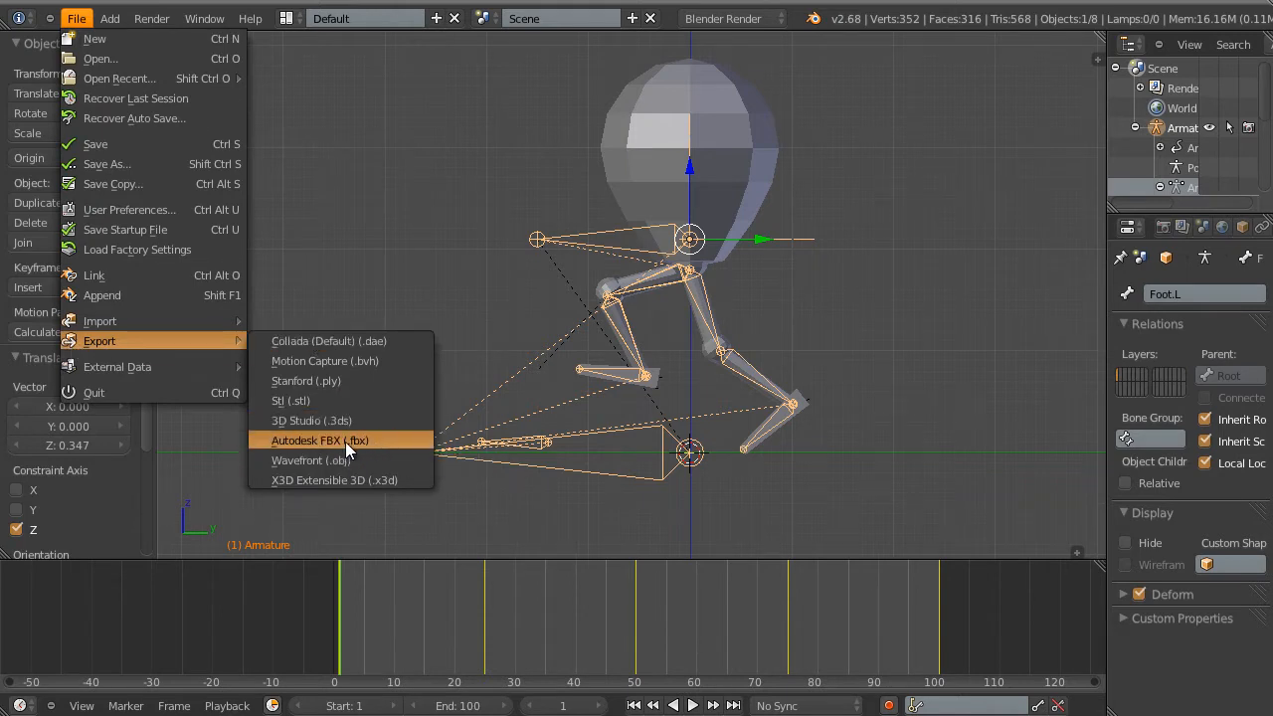
{"action": "key", "text": "a"}
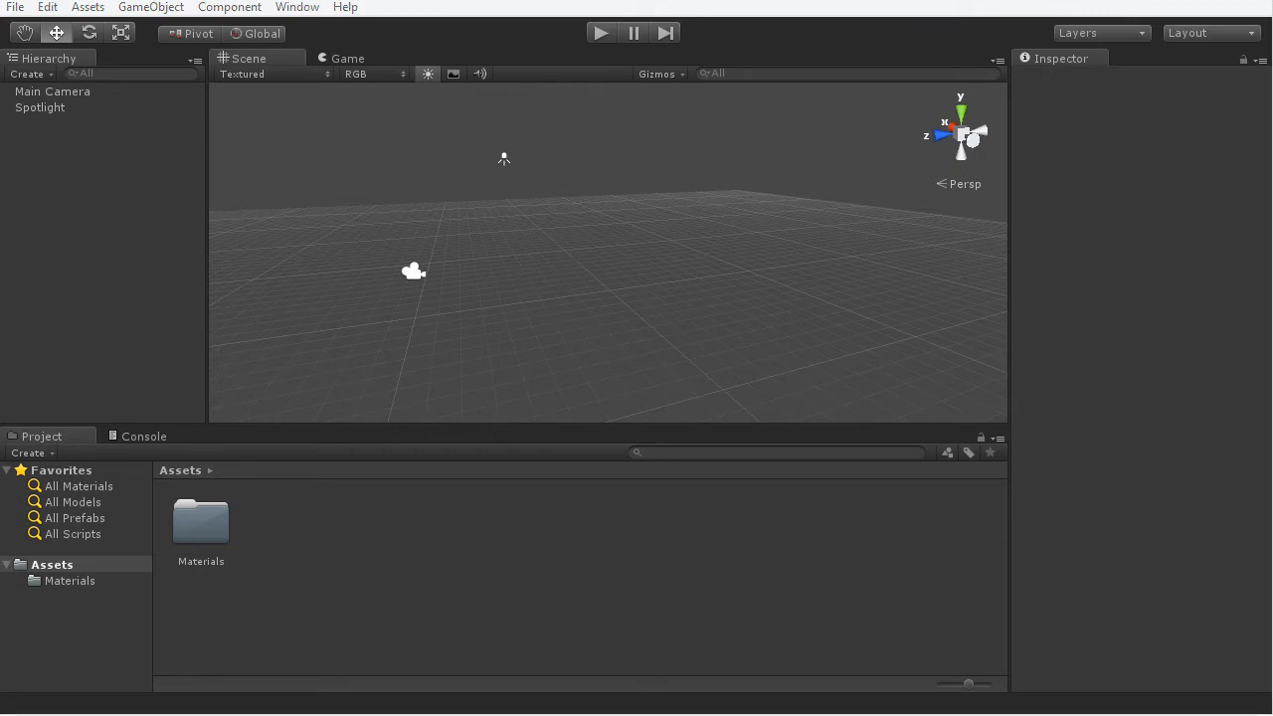
- Switch to Unity and import rig.fbx from the book_files assets folder into the project's Assets folder
{"action": "left_click_drag", "start_coordinate": [1272, 298], "coordinate": [1085, 141]}
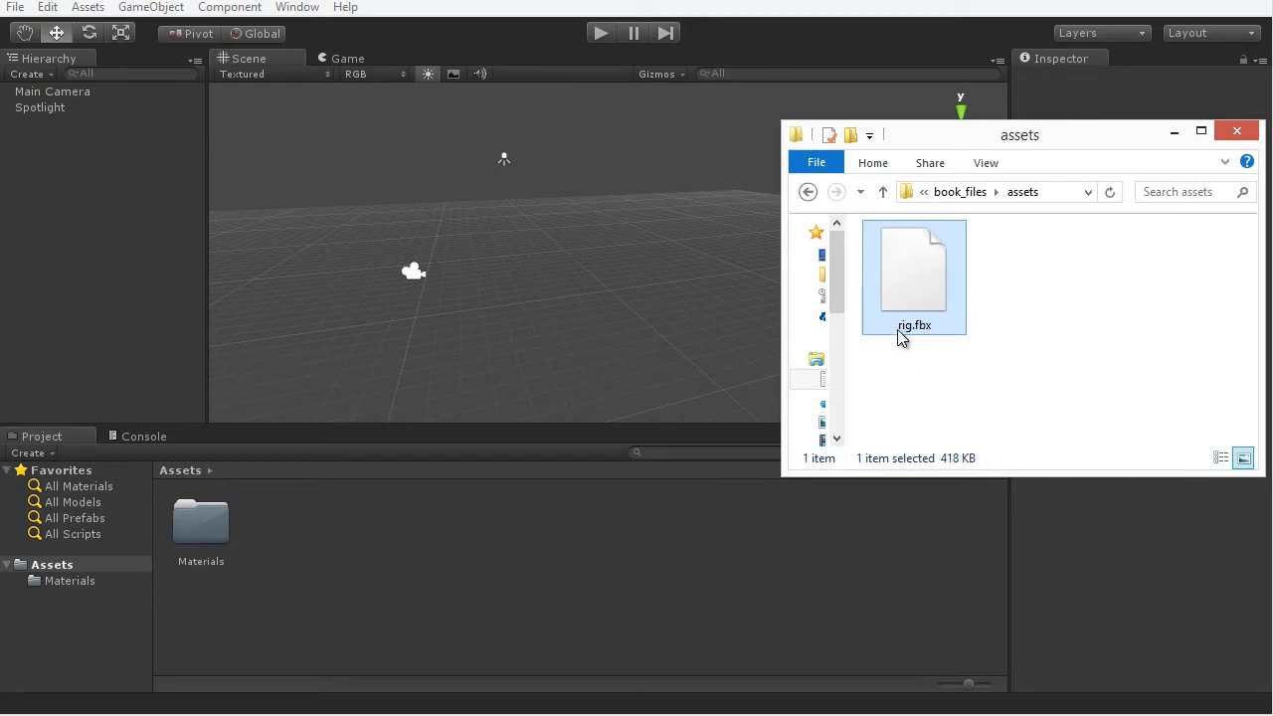
{"action": "mouse_move", "coordinate": [922, 294]}
{"action": "left_mouse_down"}
{"action": "mouse_move", "coordinate": [882, 418]}
{"action": "mouse_move", "coordinate": [647, 572]}
{"action": "mouse_move", "coordinate": [910, 311]}
{"action": "left_mouse_up"}
{"action": "left_click_drag", "start_coordinate": [932, 283], "coordinate": [560, 543]}
{"action": "left_click_drag", "start_coordinate": [392, 527], "coordinate": [388, 531]}
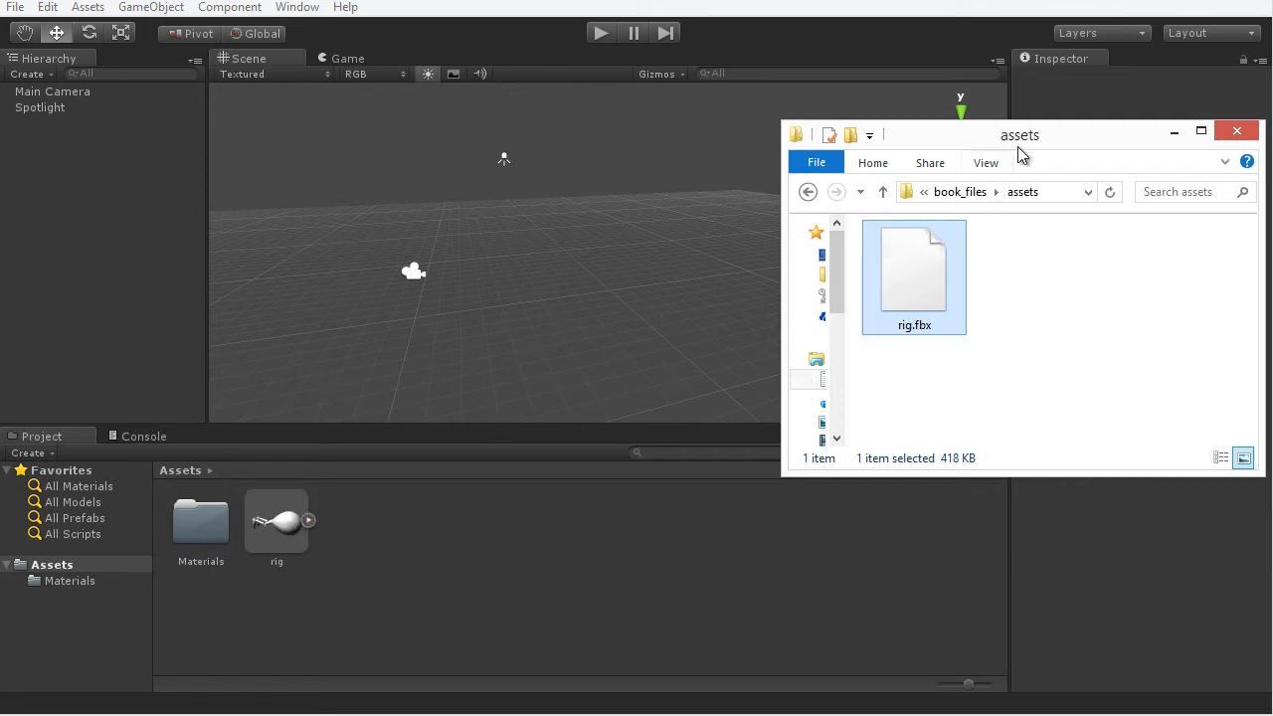
{"action": "left_click_drag", "start_coordinate": [1020, 152], "coordinate": [1272, 164]}
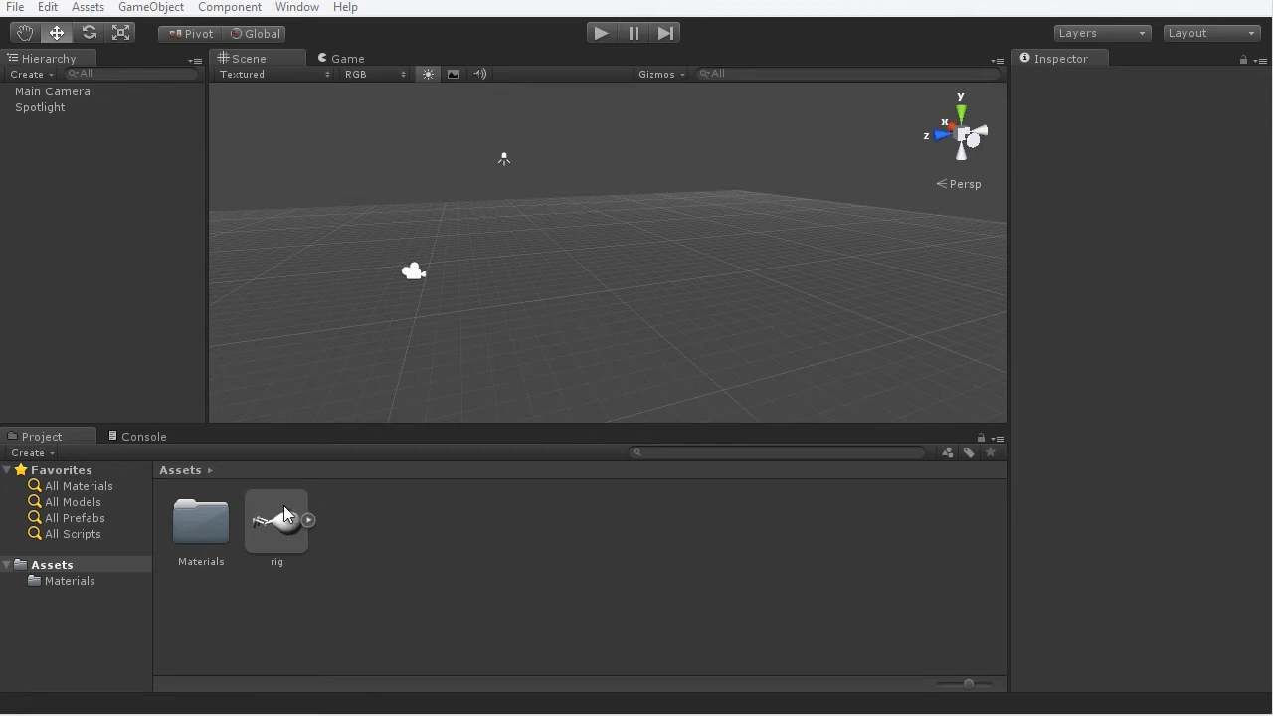
- Set the scale factor in the rig asset's model import settings to 1 and apply the change
{"action": "left_click", "coordinate": [277, 535]}
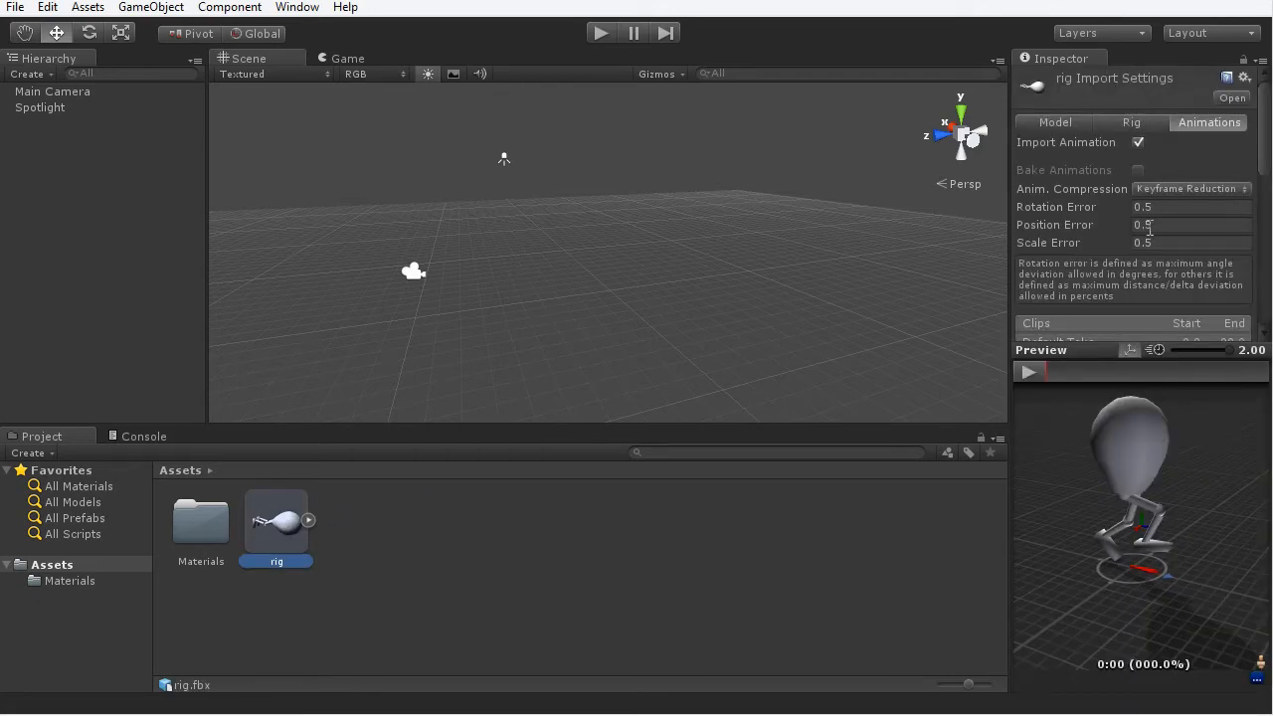
{"action": "left_click_drag", "start_coordinate": [1123, 460], "coordinate": [1007, 519]}
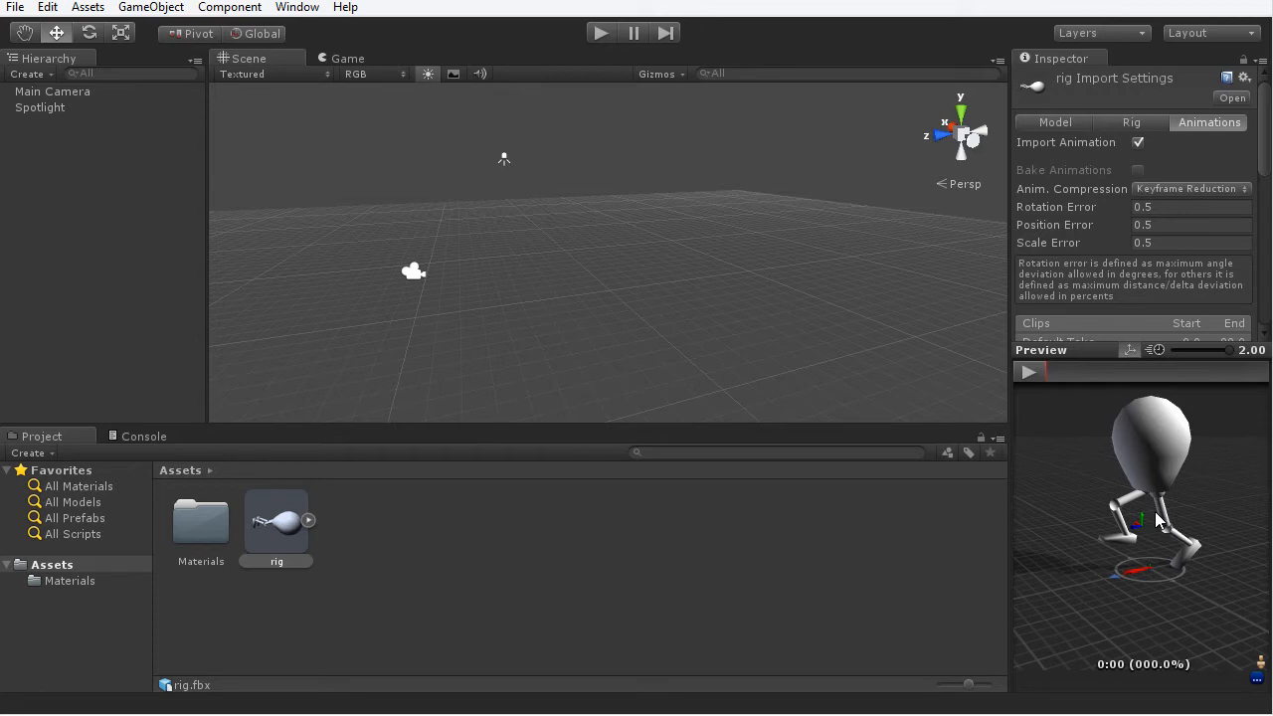
{"action": "left_click", "coordinate": [1043, 121]}
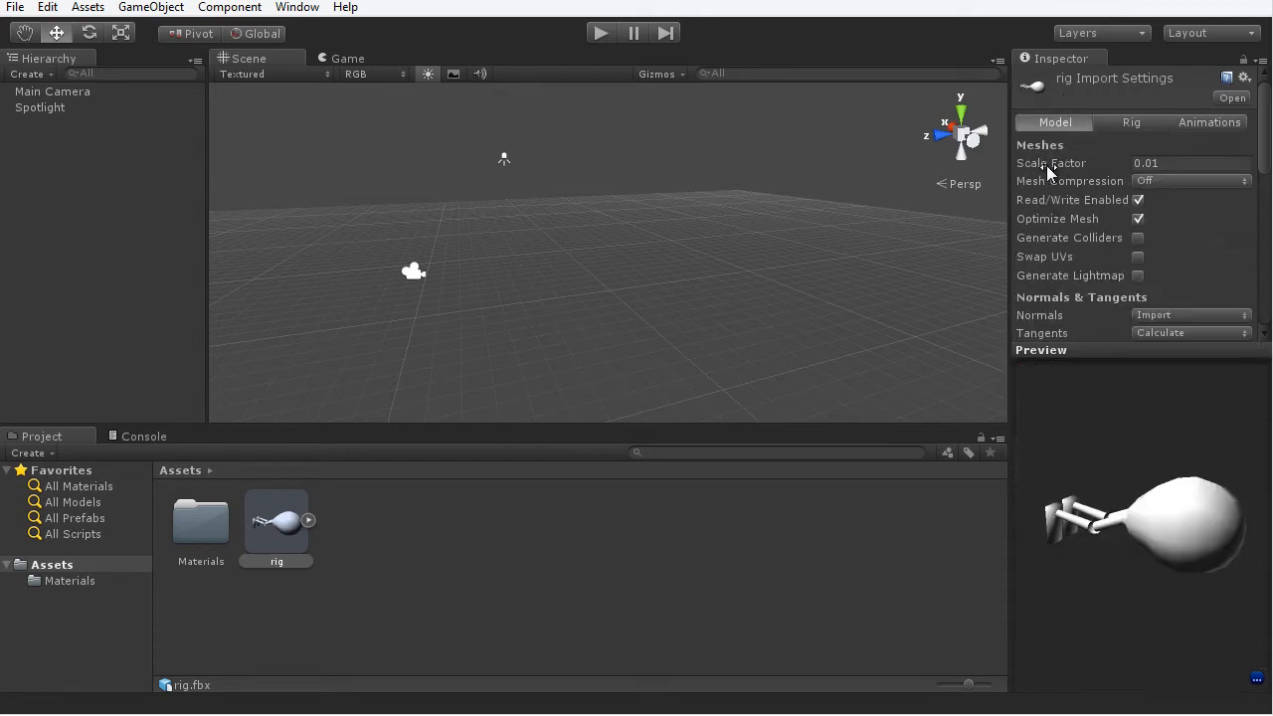
{"action": "left_click", "coordinate": [1154, 164]}
{"action": "type", "text": "1"}
{"action": "left_click_drag", "start_coordinate": [1259, 151], "coordinate": [1261, 231]}
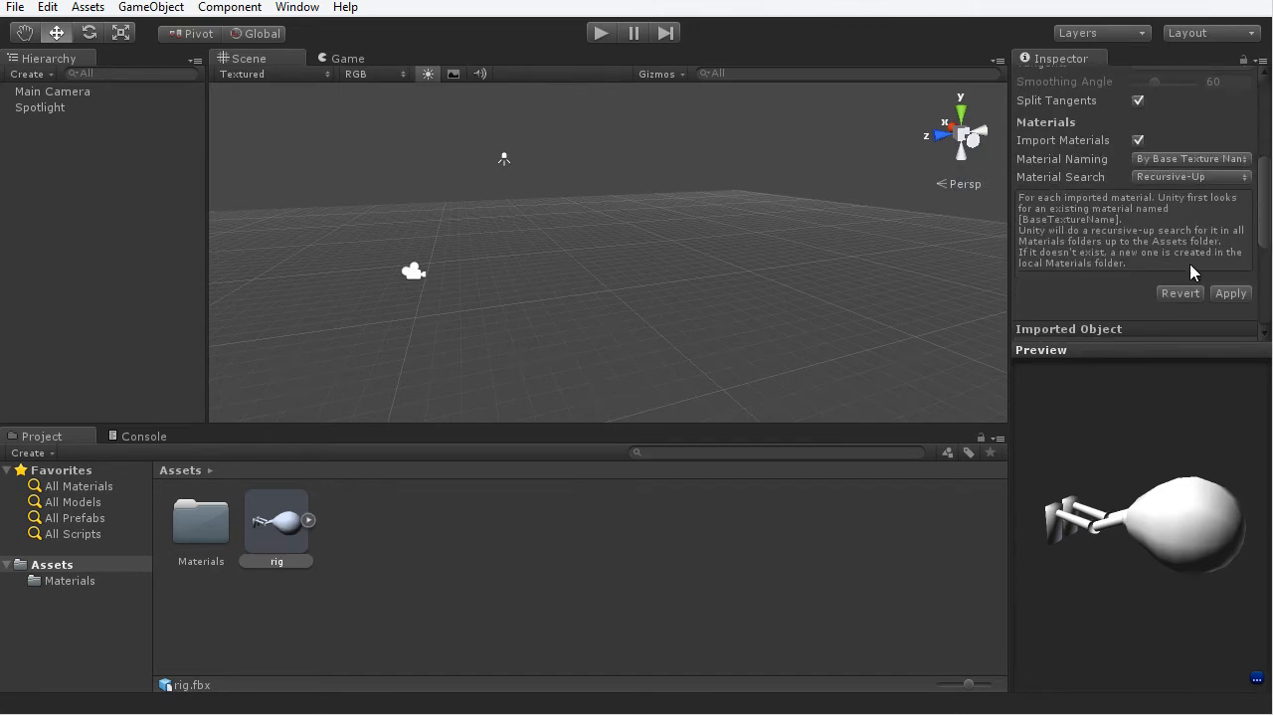
{"action": "left_click", "coordinate": [1229, 295]}
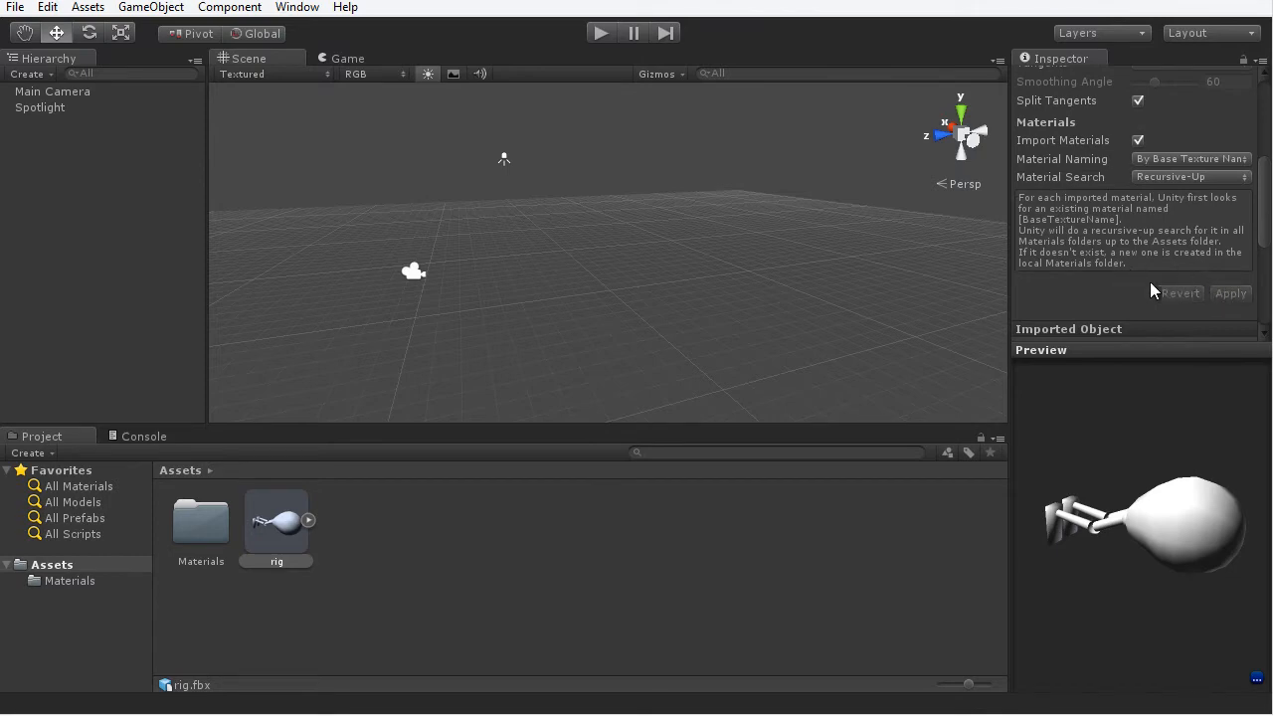
{"action": "left_click_drag", "start_coordinate": [1261, 215], "coordinate": [1253, 109]}
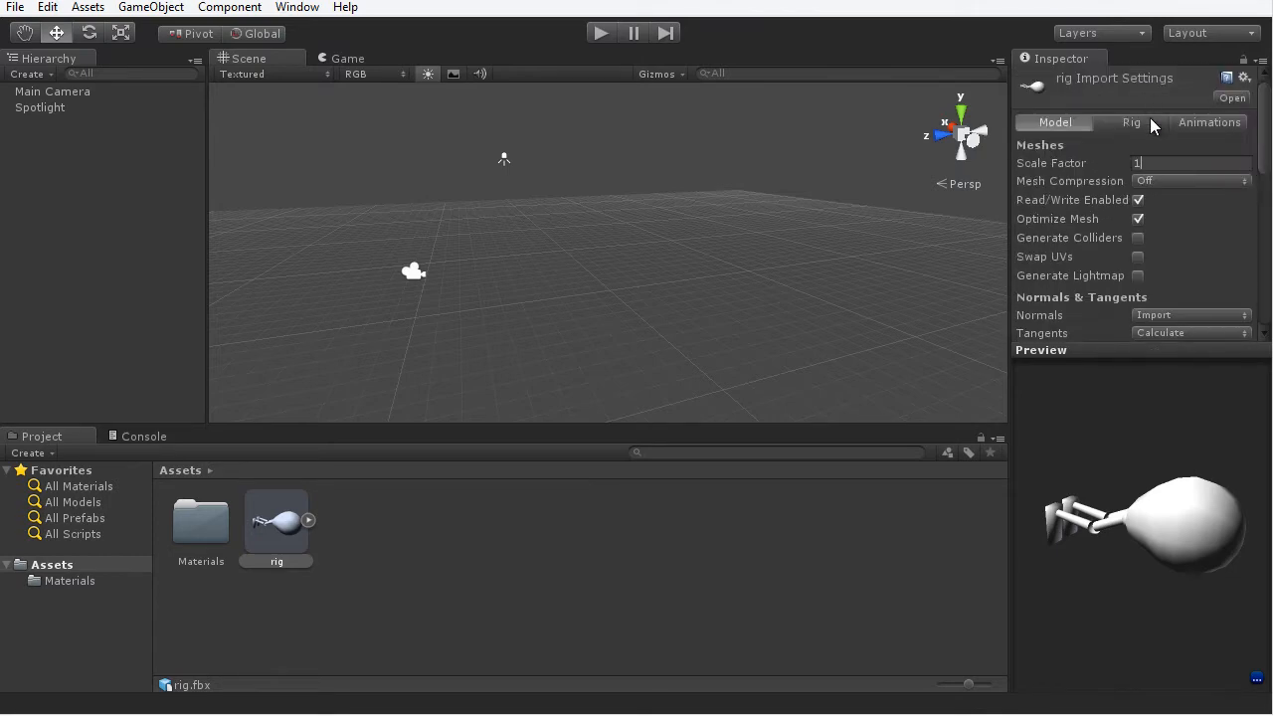
- Play the Default Take clip in the rig's animation preview, and stop the playback
{"action": "left_click", "coordinate": [1203, 124]}
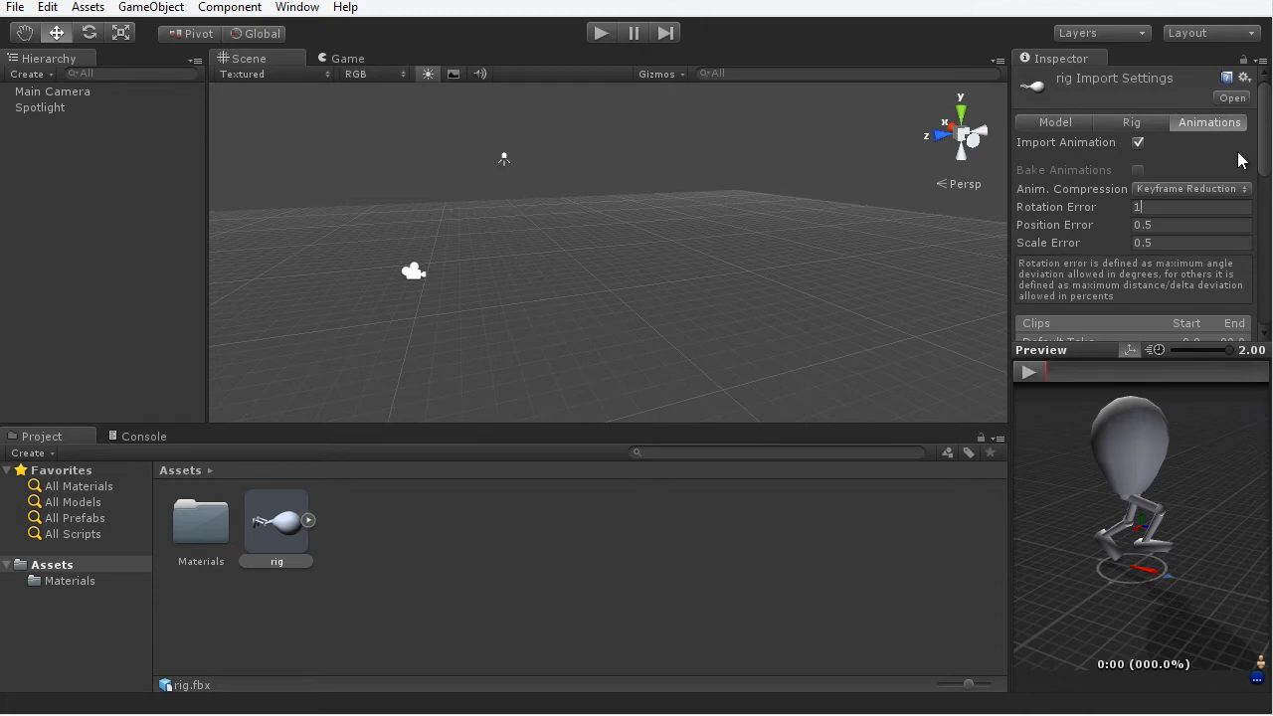
{"action": "left_click_drag", "start_coordinate": [1263, 172], "coordinate": [1092, 227]}
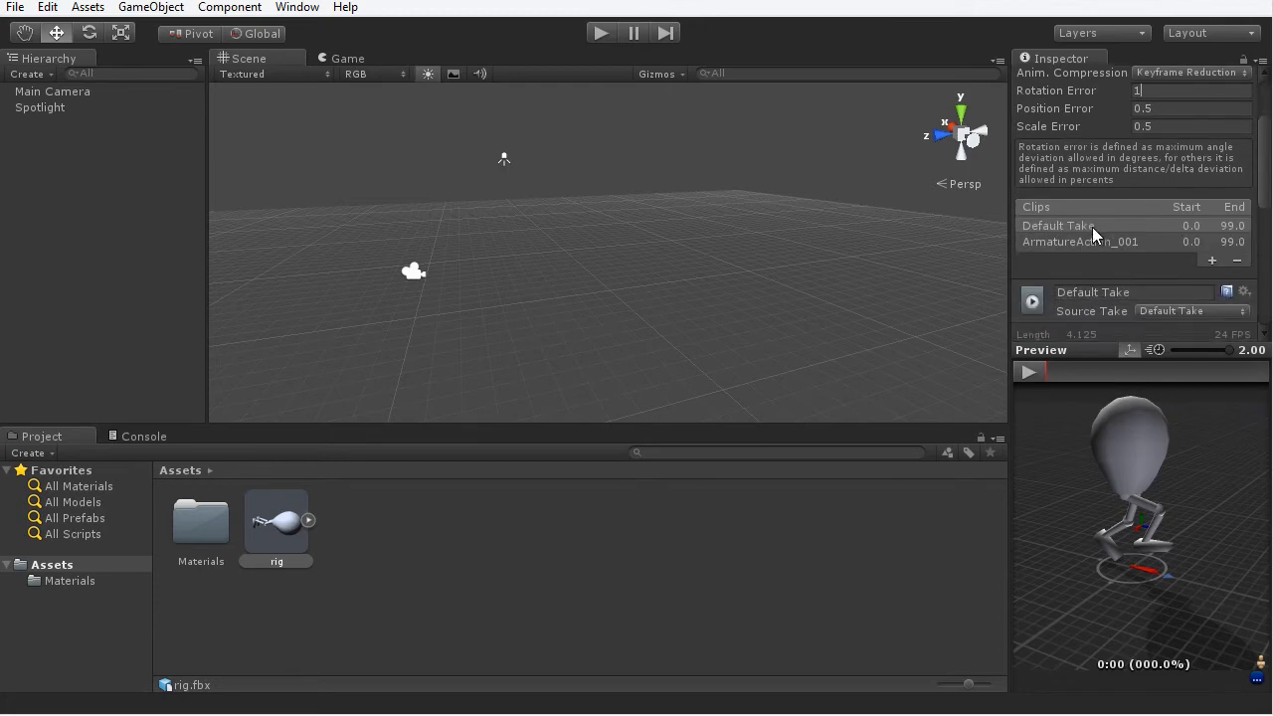
{"action": "left_click", "coordinate": [1030, 372]}
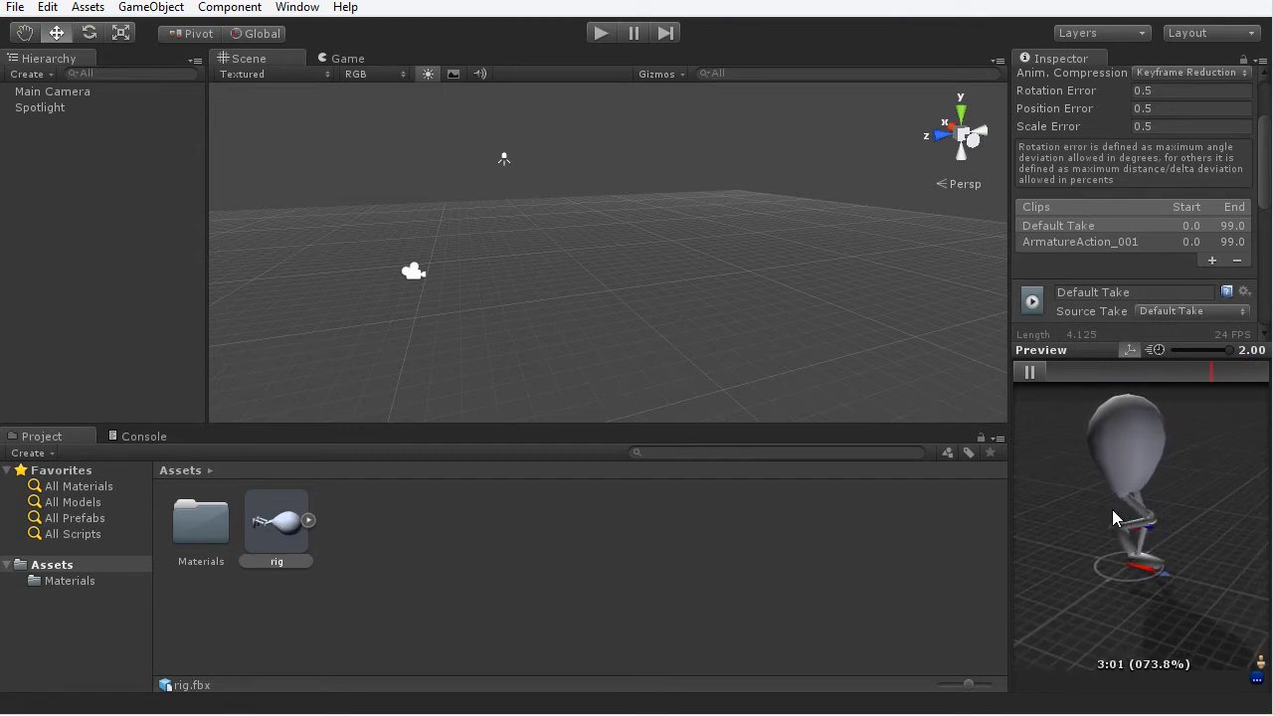
{"action": "left_click", "coordinate": [1030, 370]}
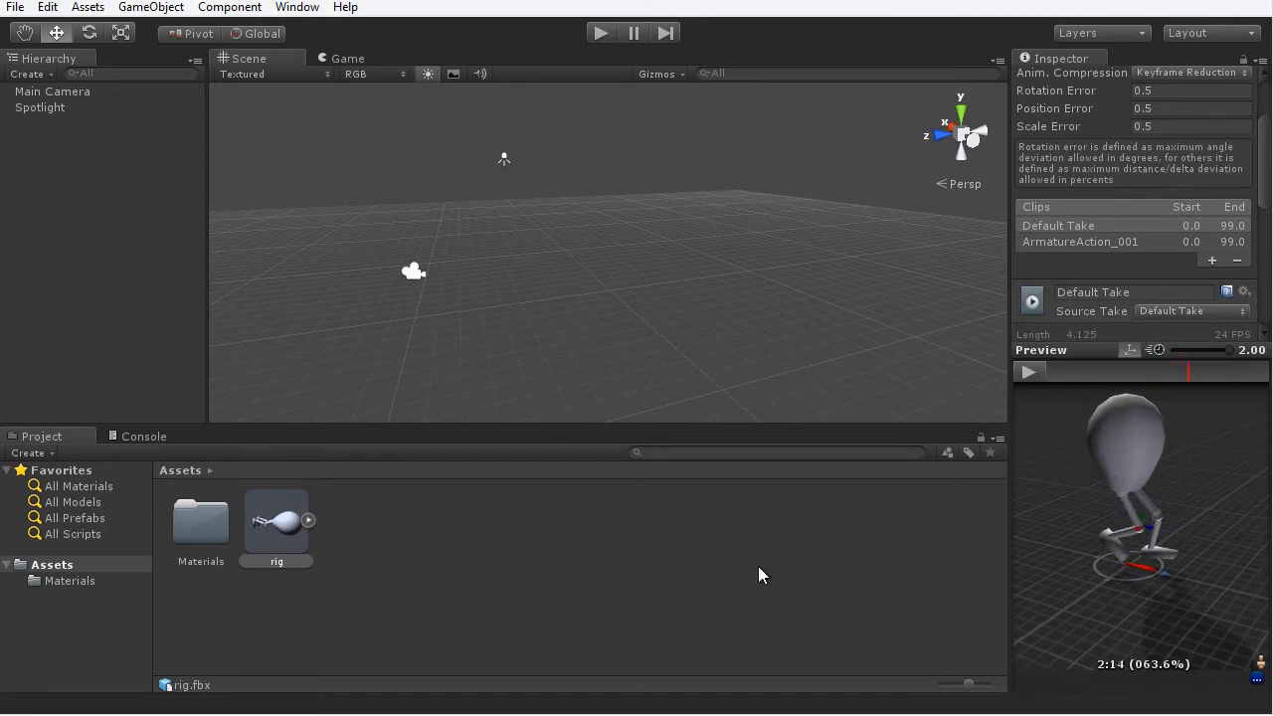
- Place the rig model in the scene and set its position to X 0, Y 0, Z 0
{"action": "left_click_drag", "start_coordinate": [277, 519], "coordinate": [578, 333]}
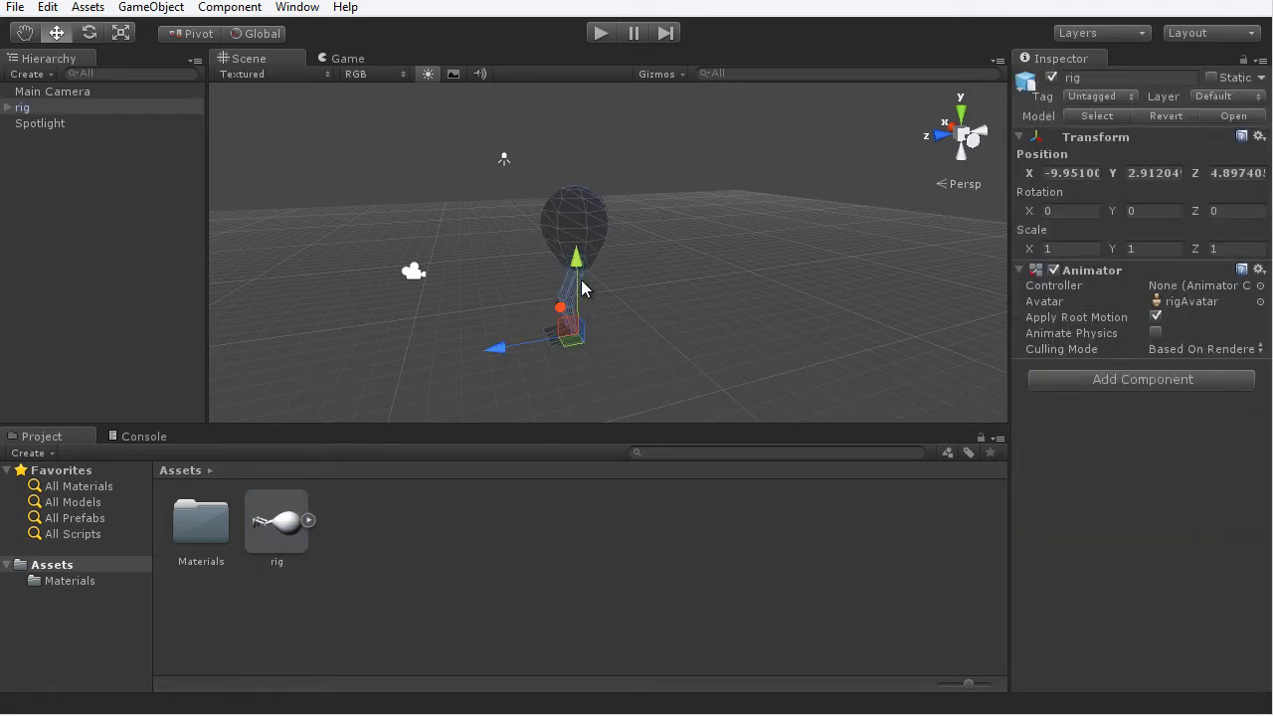
{"action": "left_click", "coordinate": [1082, 172]}
{"action": "type", "text": "0"}
{"action": "key", "text": "Tab"}
{"action": "type", "text": "0"}
{"action": "key", "text": "Tab"}
{"action": "type", "text": "0"}
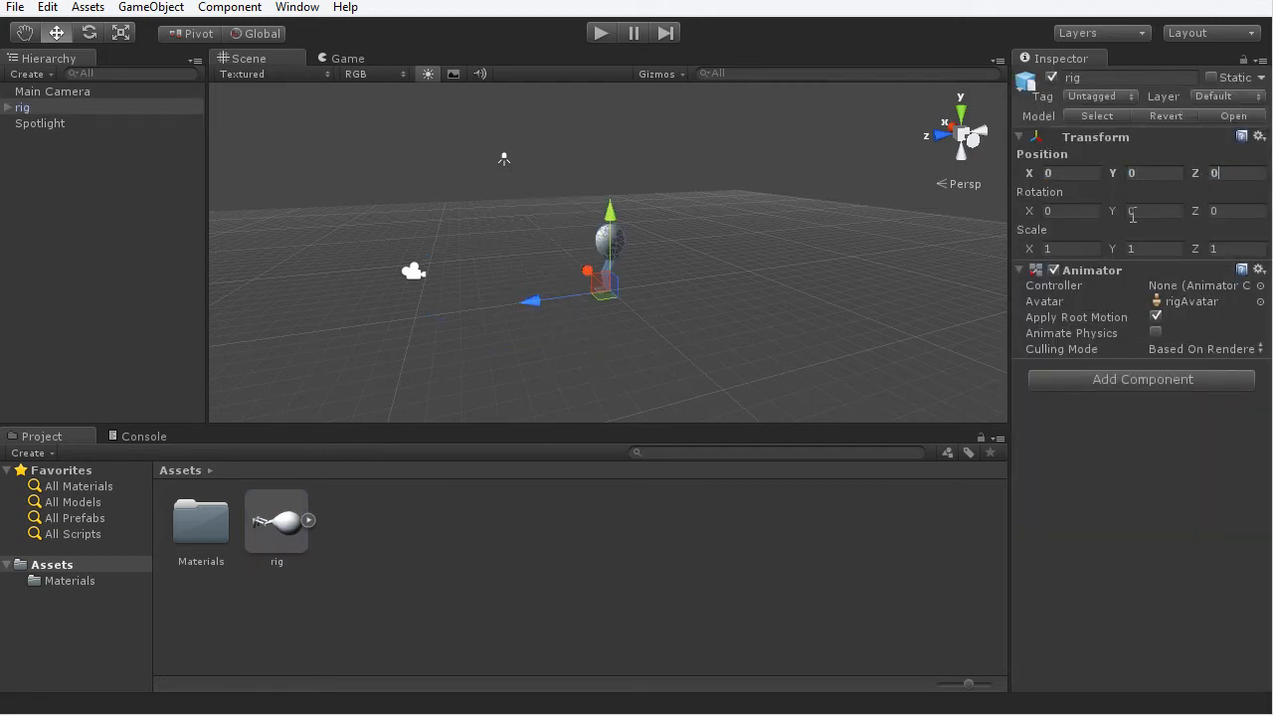
{"action": "middle_click_drag", "start_coordinate": [716, 338], "coordinate": [752, 364]}
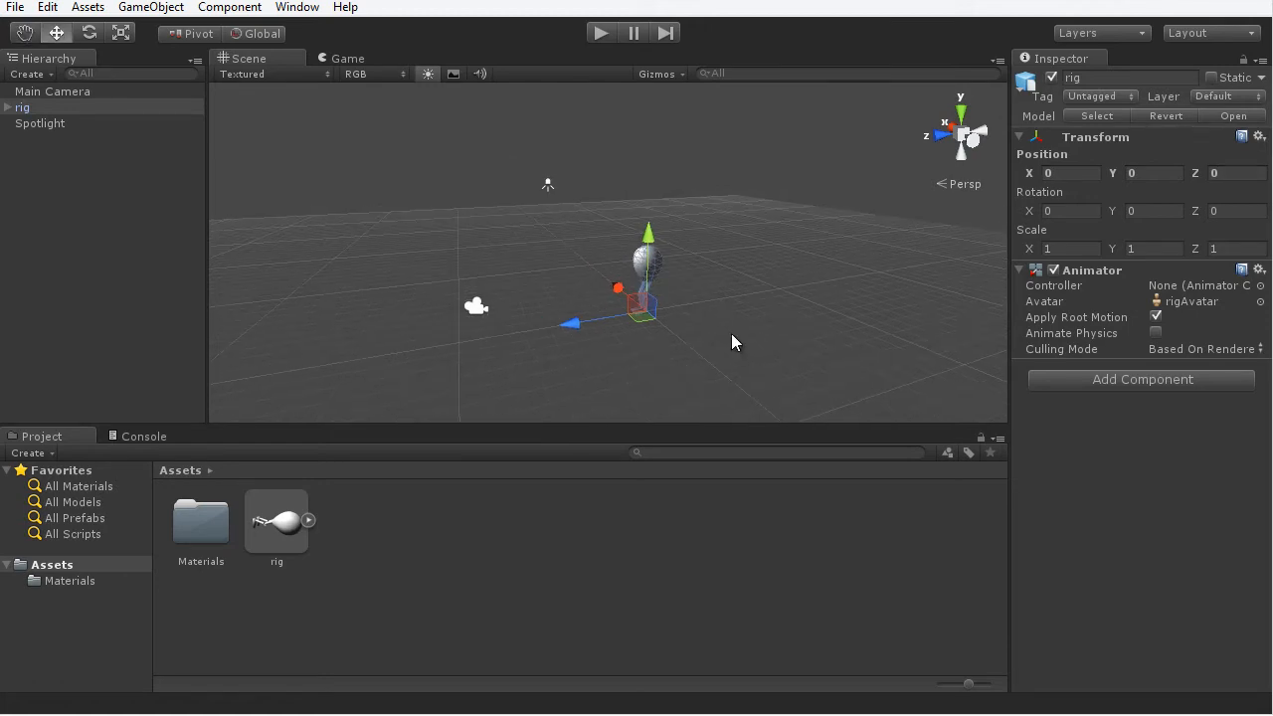
{"action": "key", "text": "f"}
{"action": "left_click_drag", "start_coordinate": [543, 299], "coordinate": [747, 296], "text": "alt"}
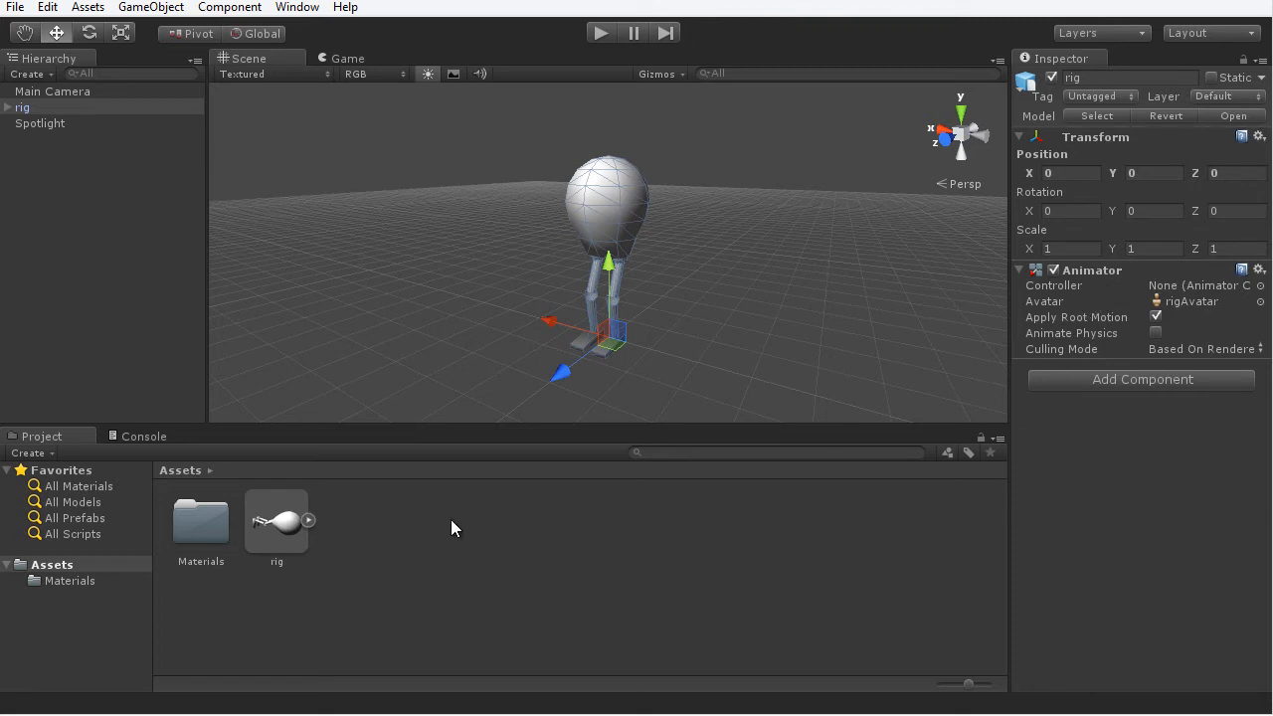
- Create an Animator Controller asset named AnimControl in the Assets folder
{"action": "right_click", "coordinate": [425, 497]}
{"action": "mouse_move", "coordinate": [473, 509]}
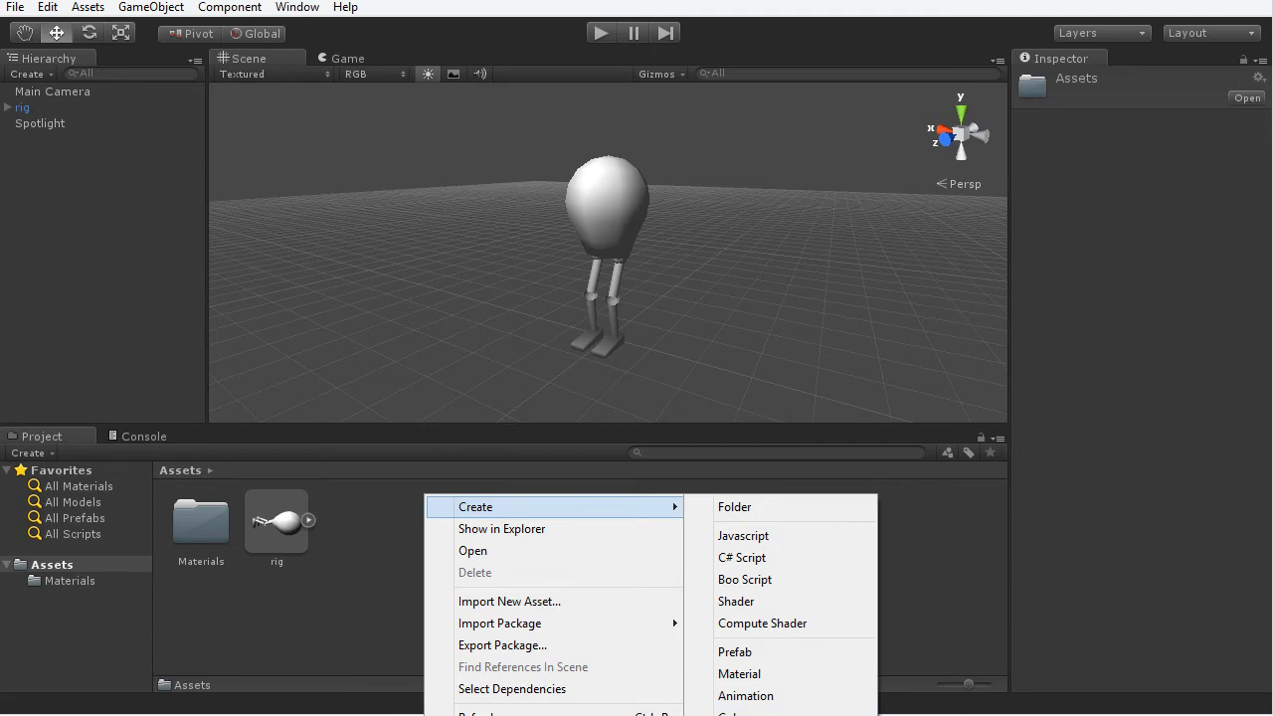
{"action": "left_click", "coordinate": [775, 715]}
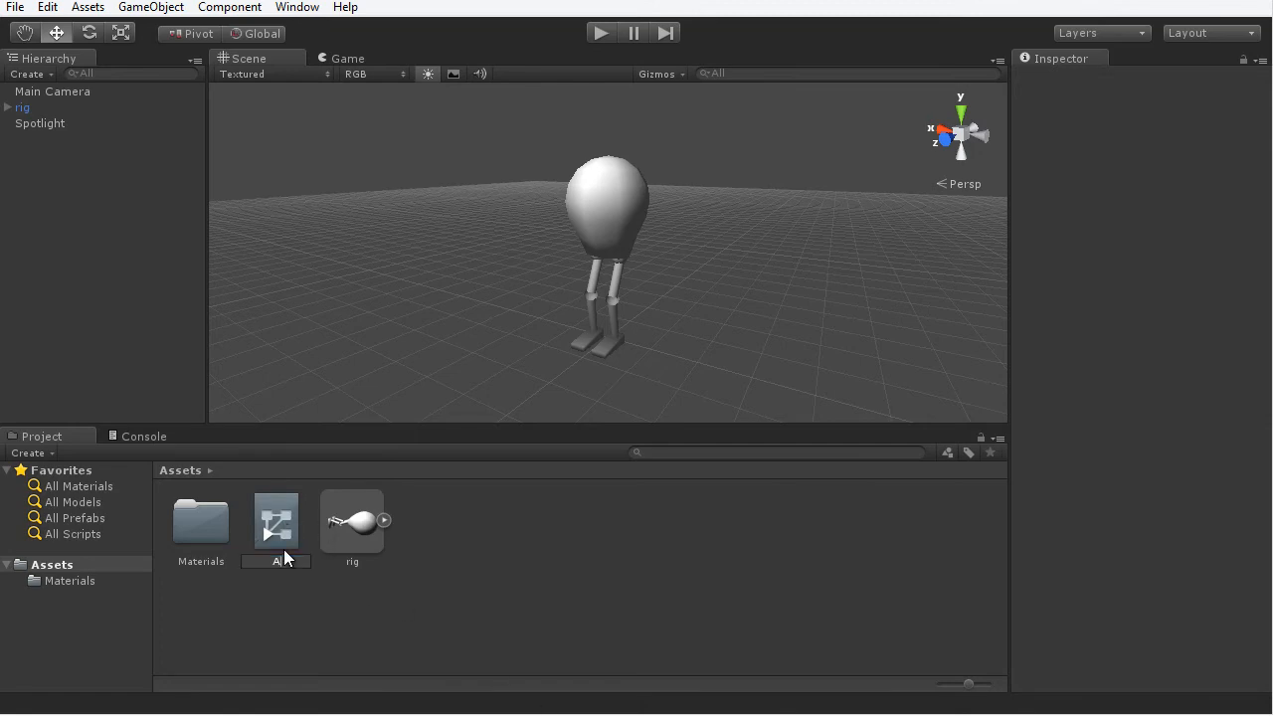
{"action": "type", "text": "Animator"}
{"action": "type", "text": "Control"}
{"action": "key", "text": "Return"}
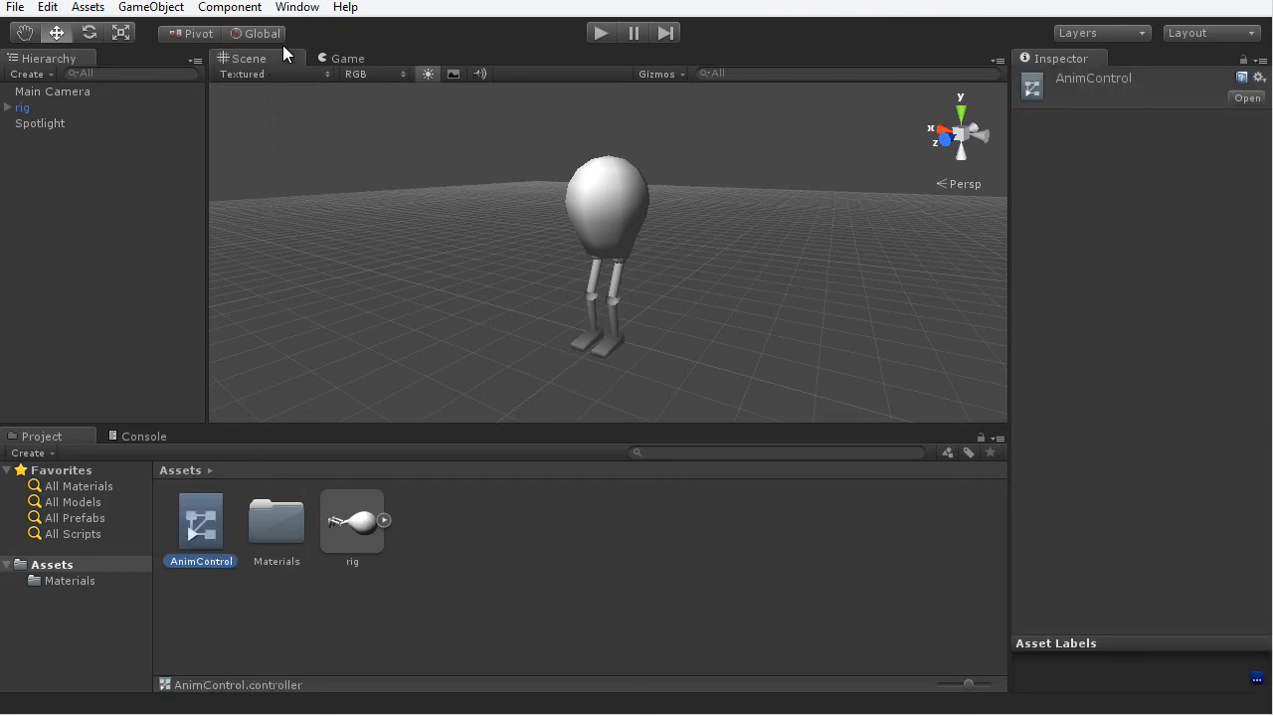
- Show the Animator view, dock it beside the Scene view and widen it
{"action": "left_click", "coordinate": [297, 10]}
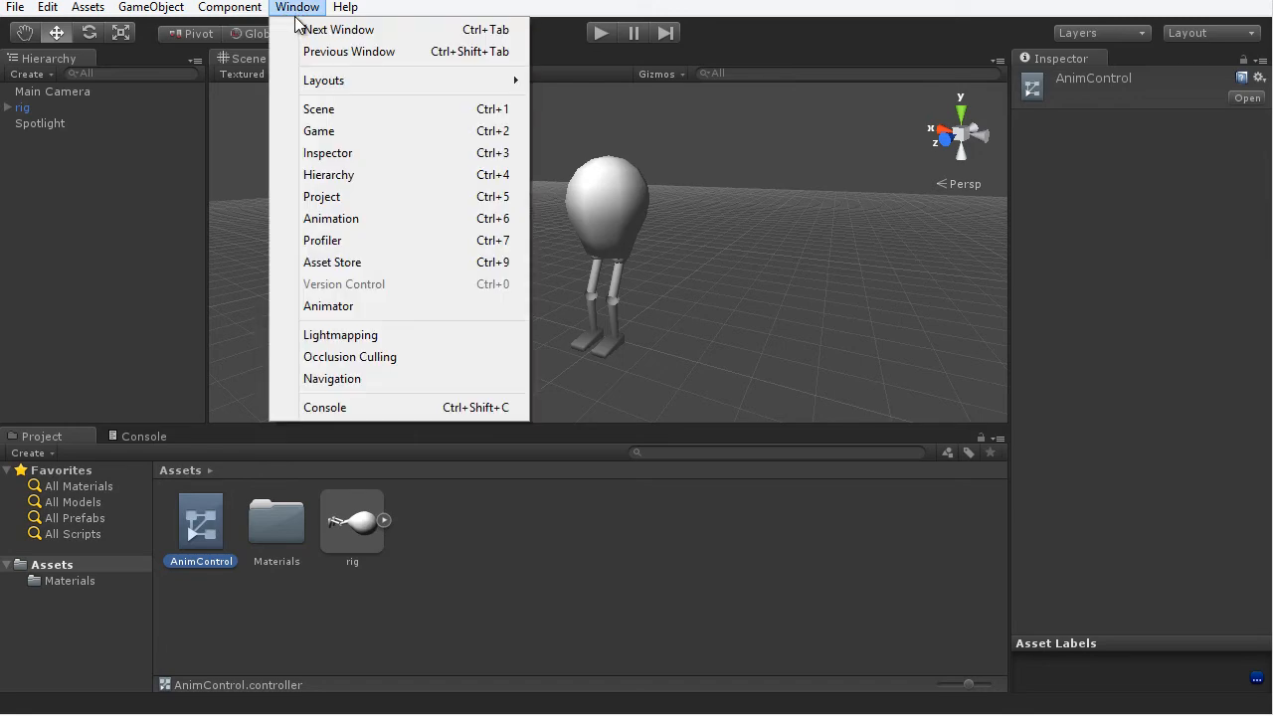
{"action": "left_click", "coordinate": [345, 311]}
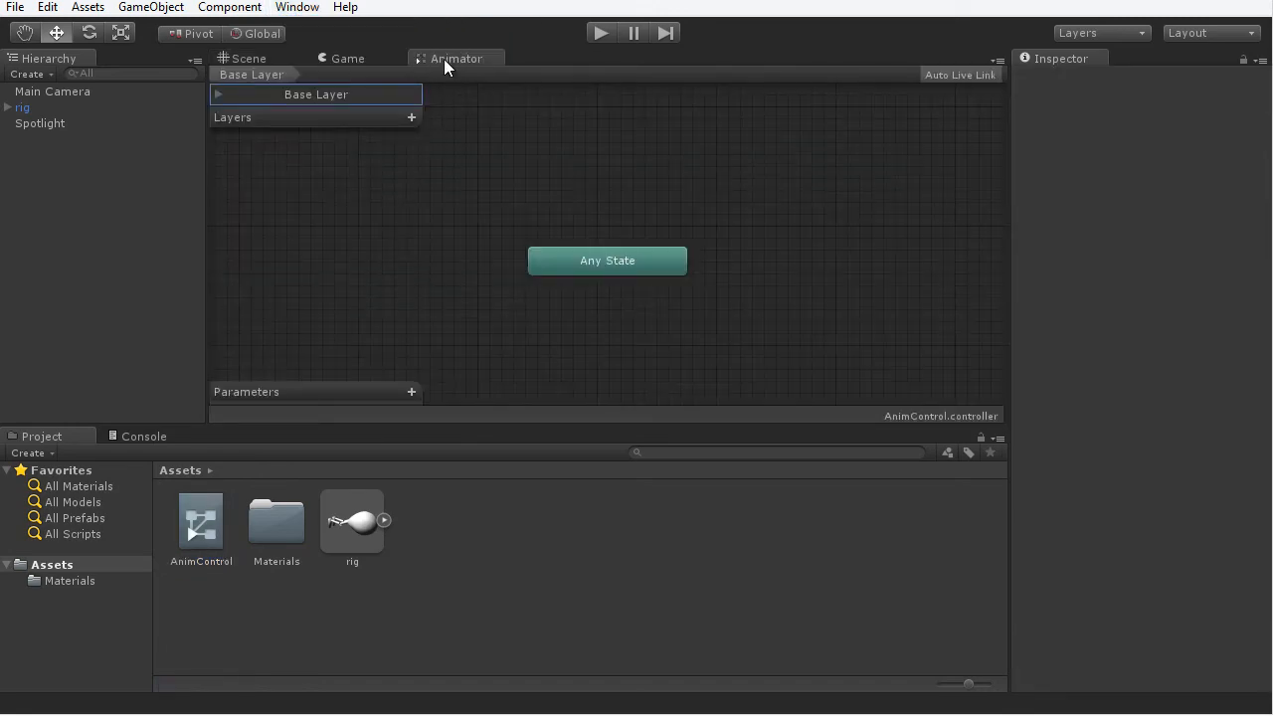
{"action": "left_click_drag", "start_coordinate": [467, 59], "coordinate": [947, 169]}
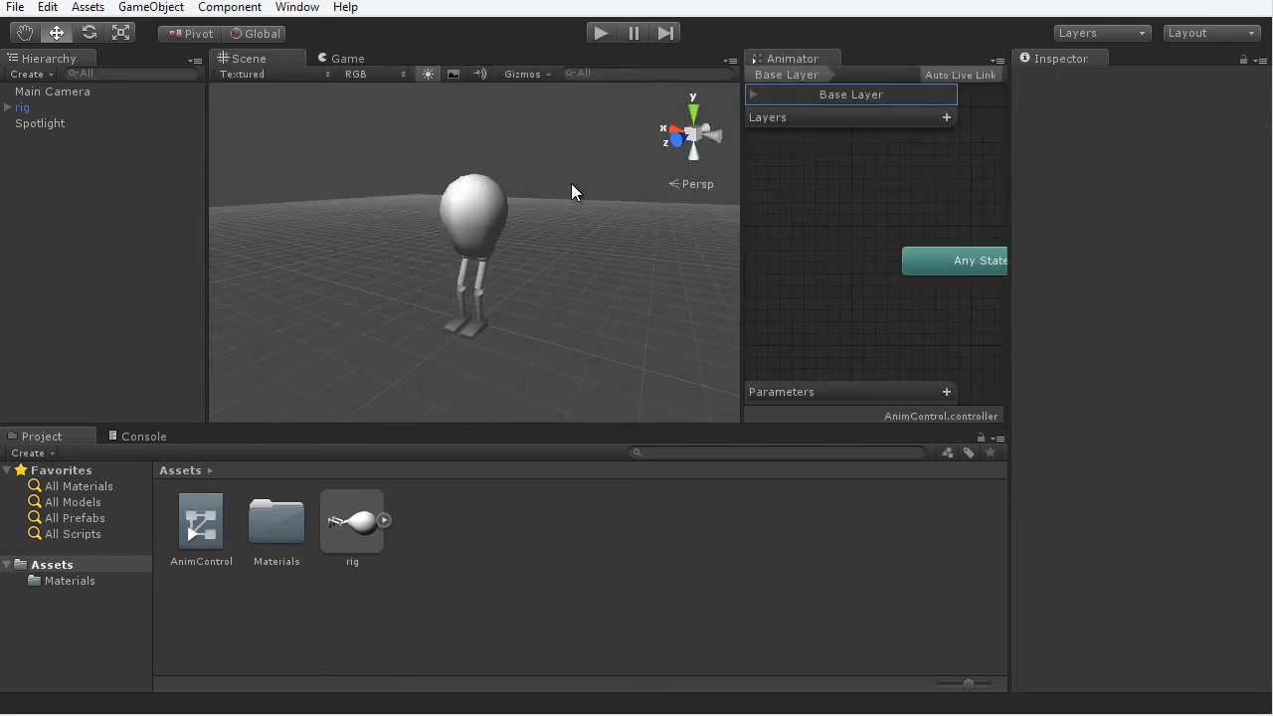
{"action": "left_click_drag", "start_coordinate": [738, 199], "coordinate": [630, 211]}
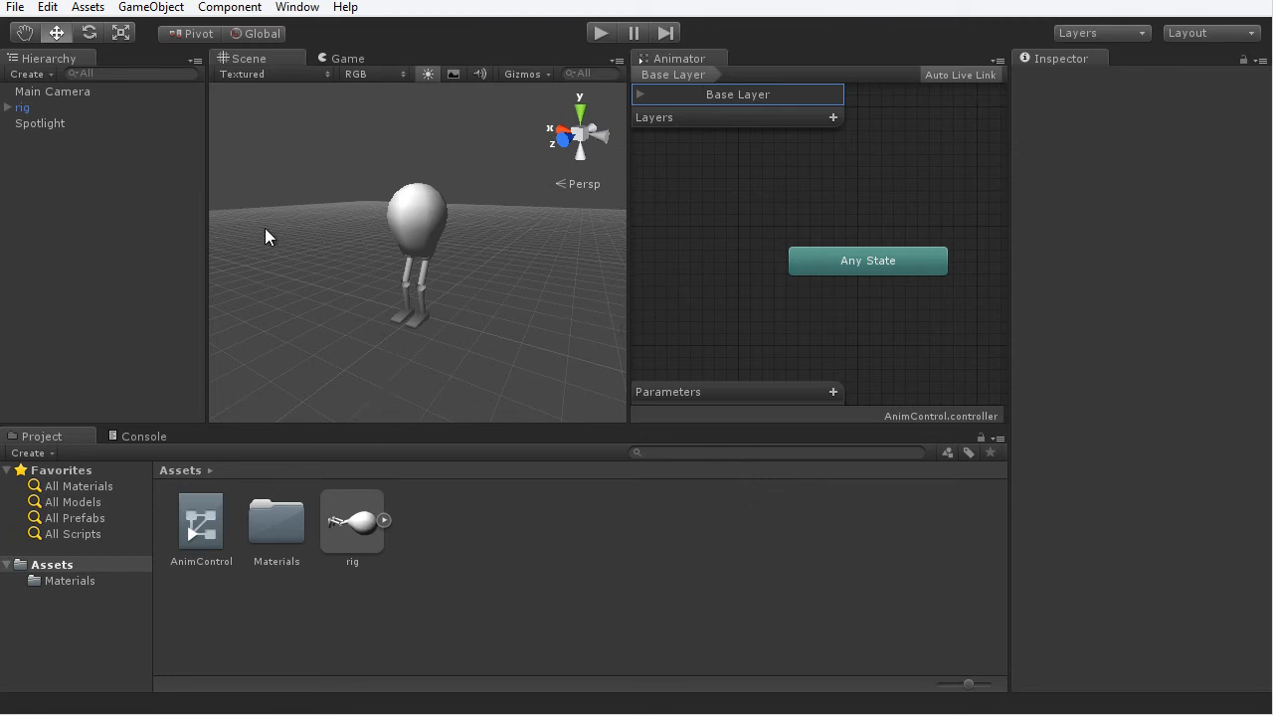
- Assign AnimControl as the controller of the scene rig's Animator component
{"action": "left_click", "coordinate": [42, 107]}
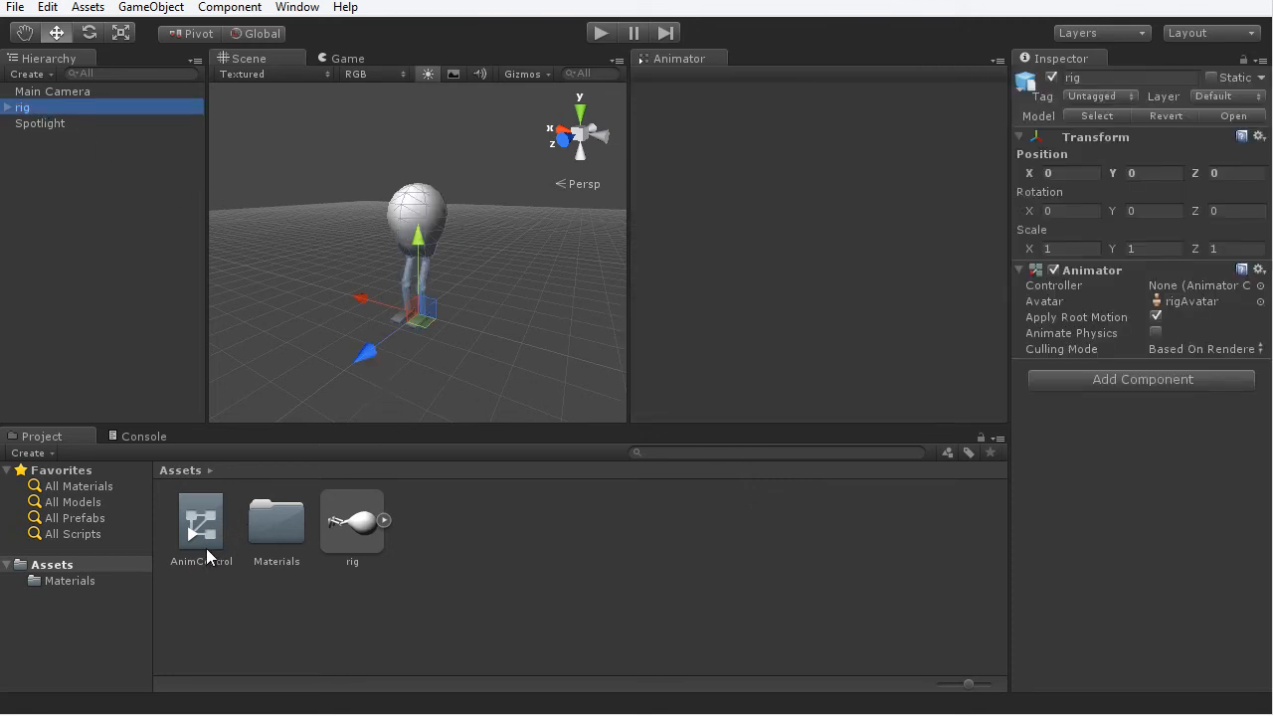
{"action": "left_click_drag", "start_coordinate": [205, 537], "coordinate": [1182, 286]}
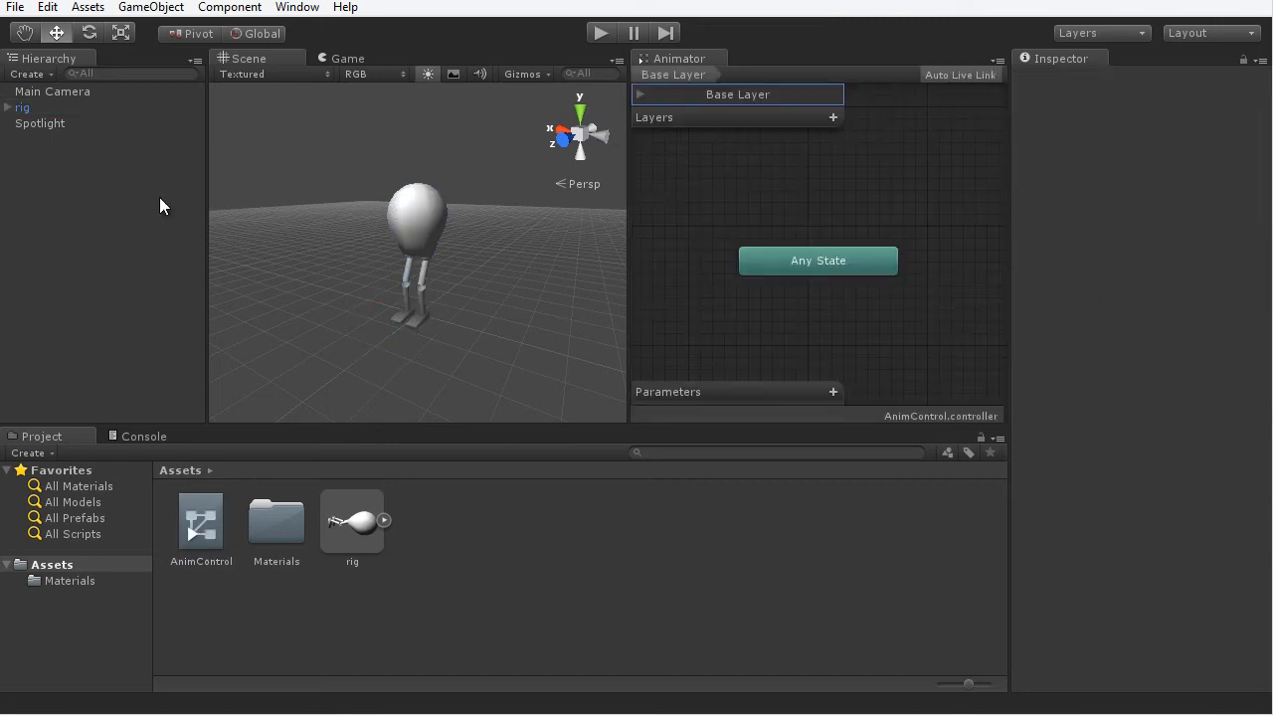
{"action": "left_click", "coordinate": [22, 111]}
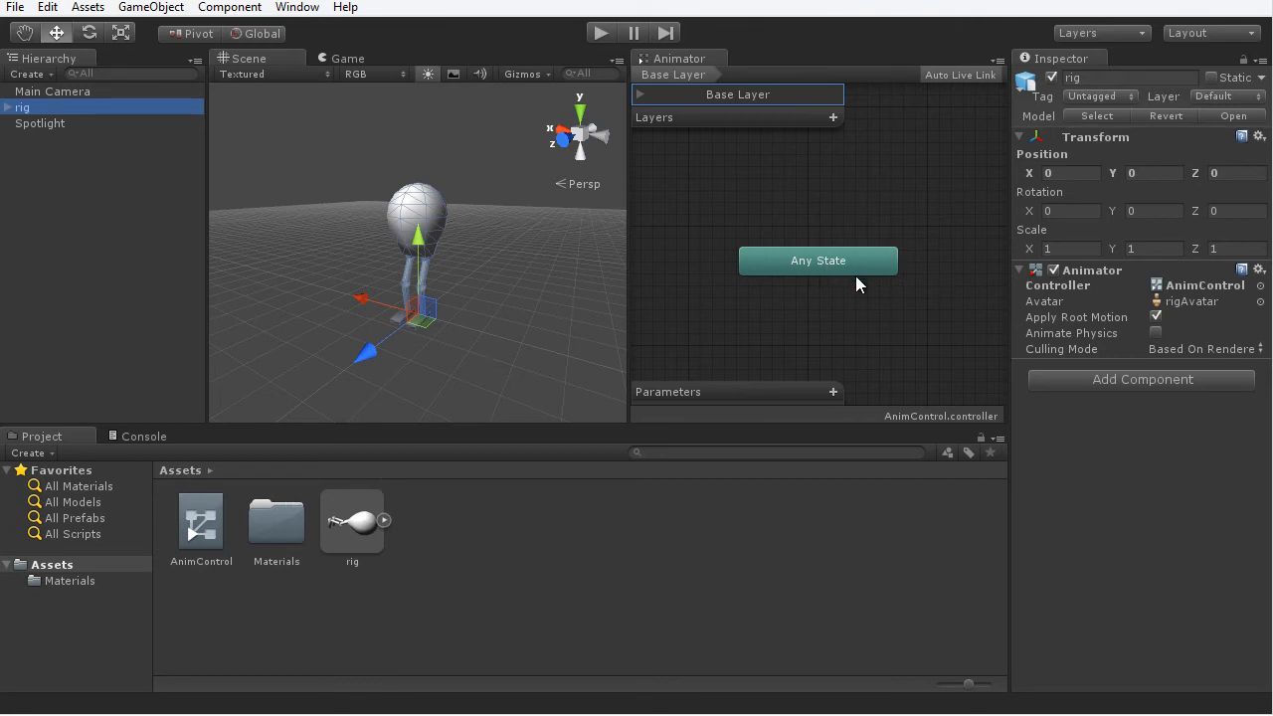
- Create an empty state in the Animator's base layer and name it Walking
{"action": "mouse_move", "coordinate": [843, 298]}
{"action": "middle_mouse_down"}
{"action": "mouse_move", "coordinate": [799, 302]}
{"action": "mouse_move", "coordinate": [836, 294]}
{"action": "middle_mouse_up"}
{"action": "scroll", "coordinate": [829, 296], "scroll_direction": "down", "scroll_amount": 4}
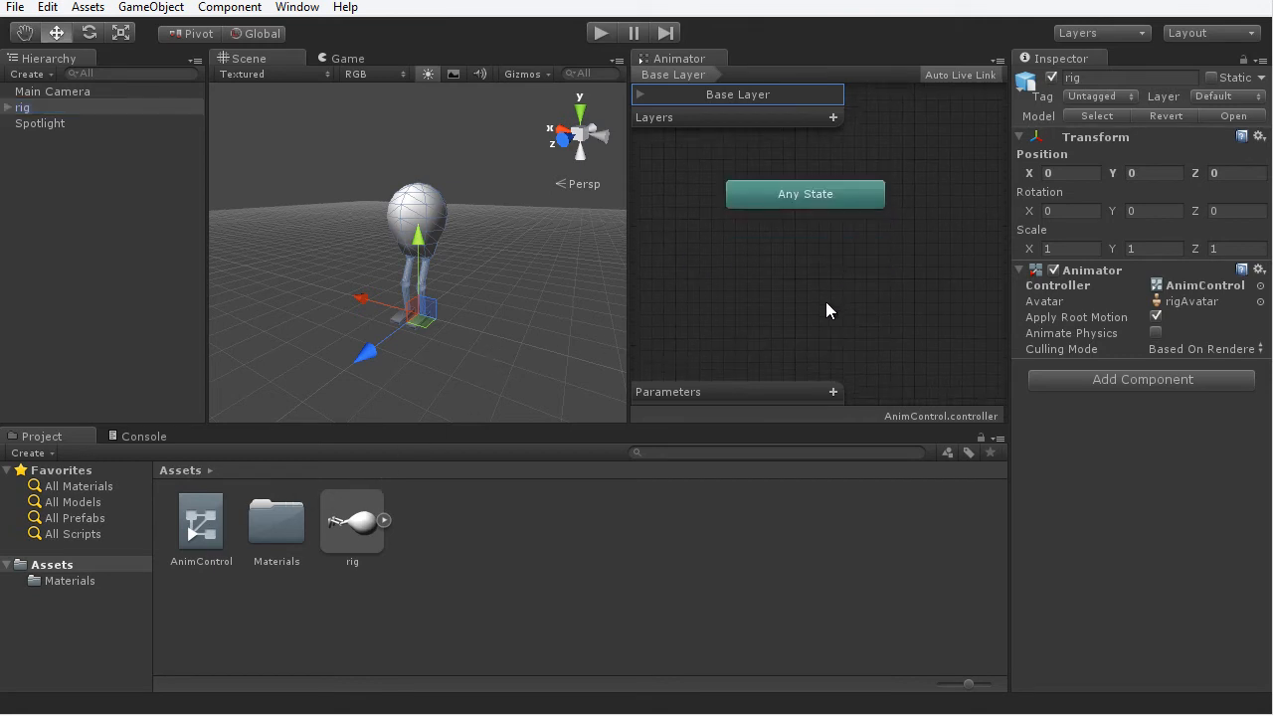
{"action": "scroll", "coordinate": [824, 303], "scroll_direction": "up", "scroll_amount": 7}
{"action": "scroll", "coordinate": [822, 313], "scroll_direction": "down", "scroll_amount": 3}
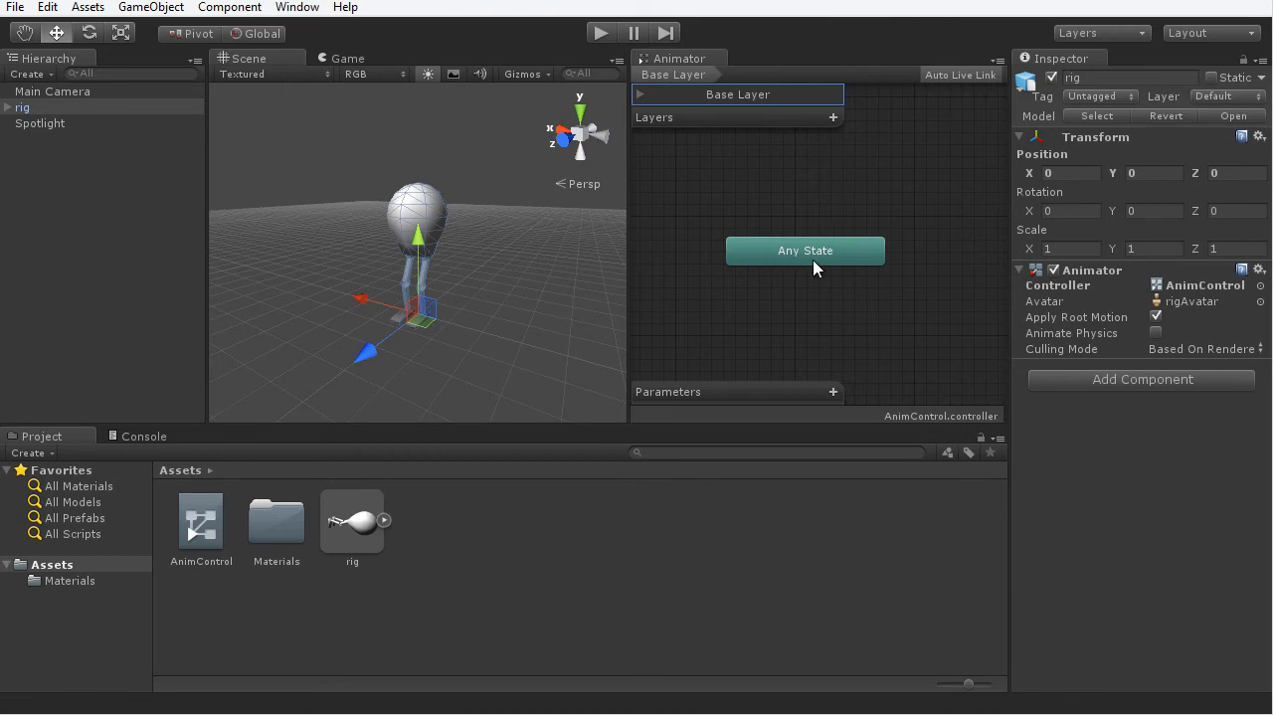
{"action": "right_click", "coordinate": [707, 165]}
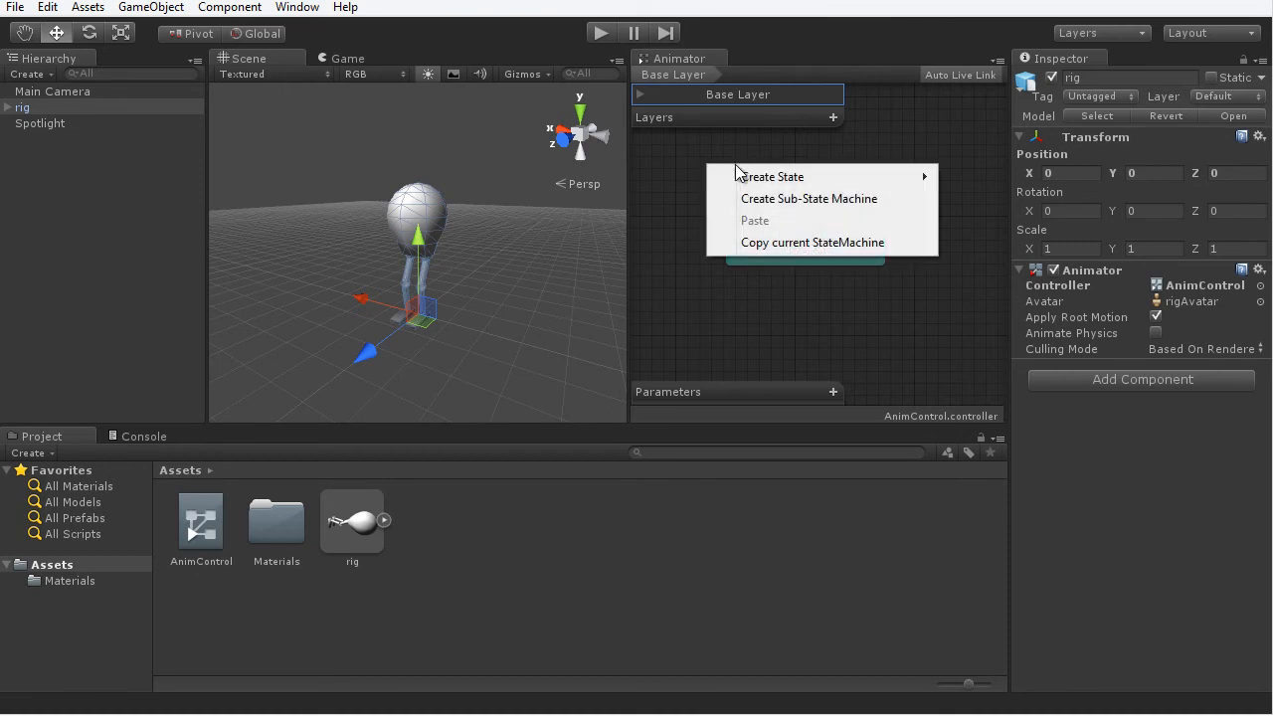
{"action": "mouse_move", "coordinate": [748, 184]}
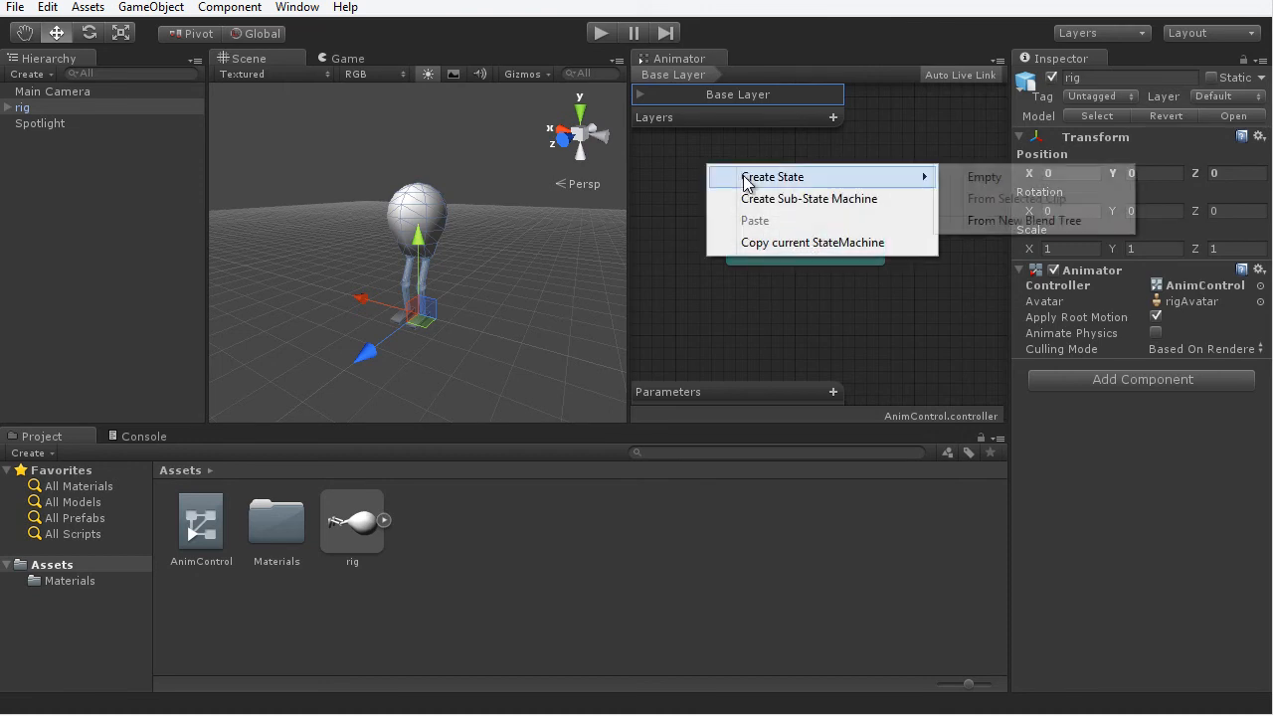
{"action": "left_click", "coordinate": [972, 189]}
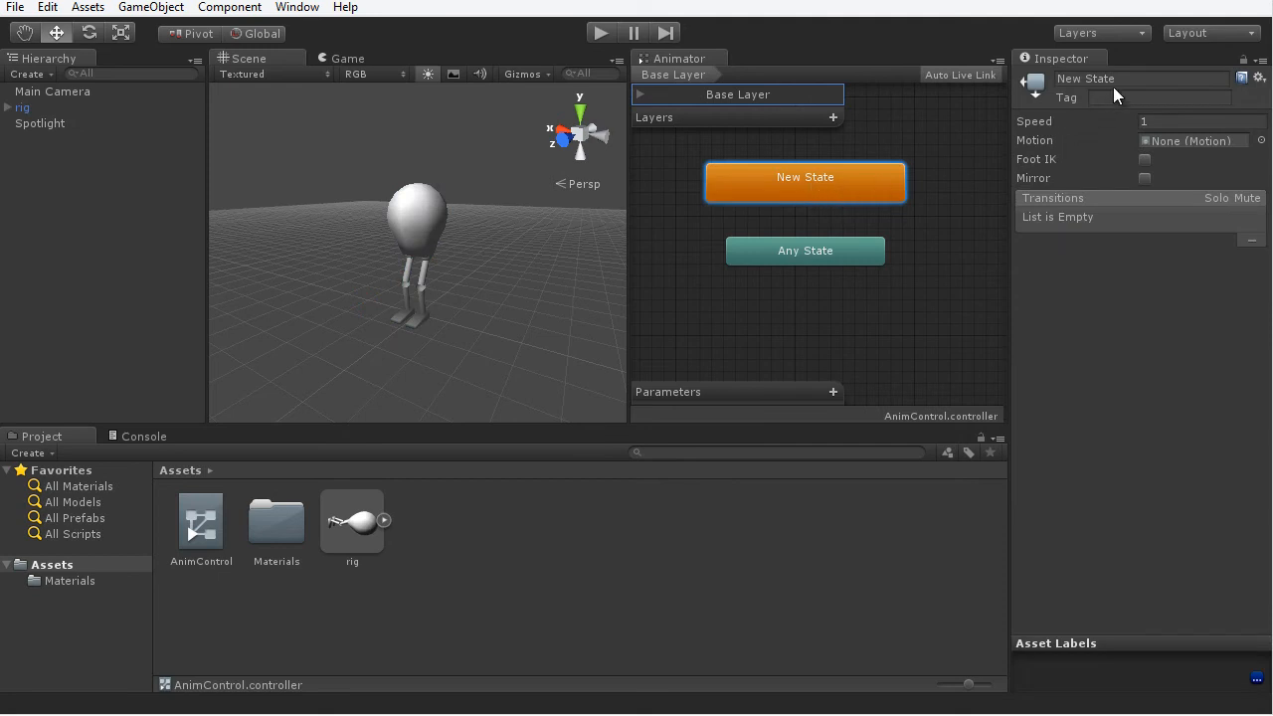
{"action": "left_click", "coordinate": [1115, 79]}
{"action": "type", "text": "Walking"}
- Set the Walking state's speed to 5 and its motion to Default Take, and shift its node slightly
{"action": "left_click", "coordinate": [1152, 122]}
{"action": "type", "text": "5"}
{"action": "left_click", "coordinate": [1261, 140]}
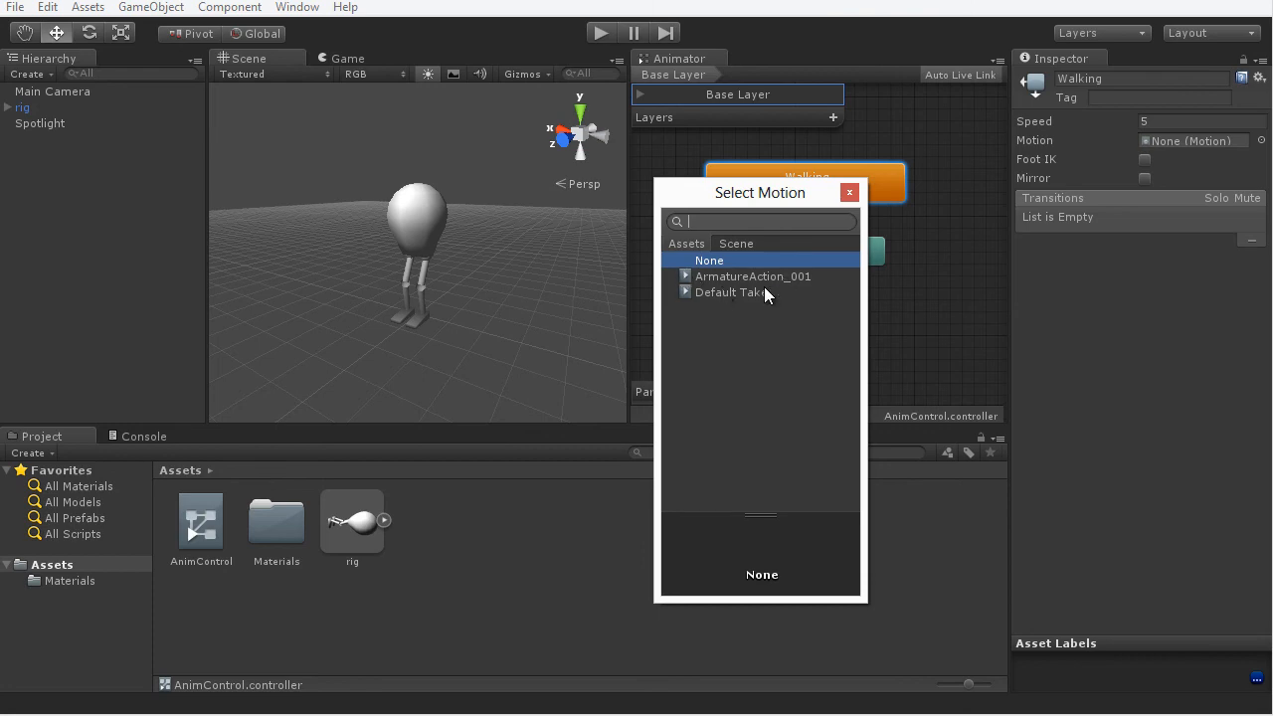
{"action": "double_click", "coordinate": [748, 293]}
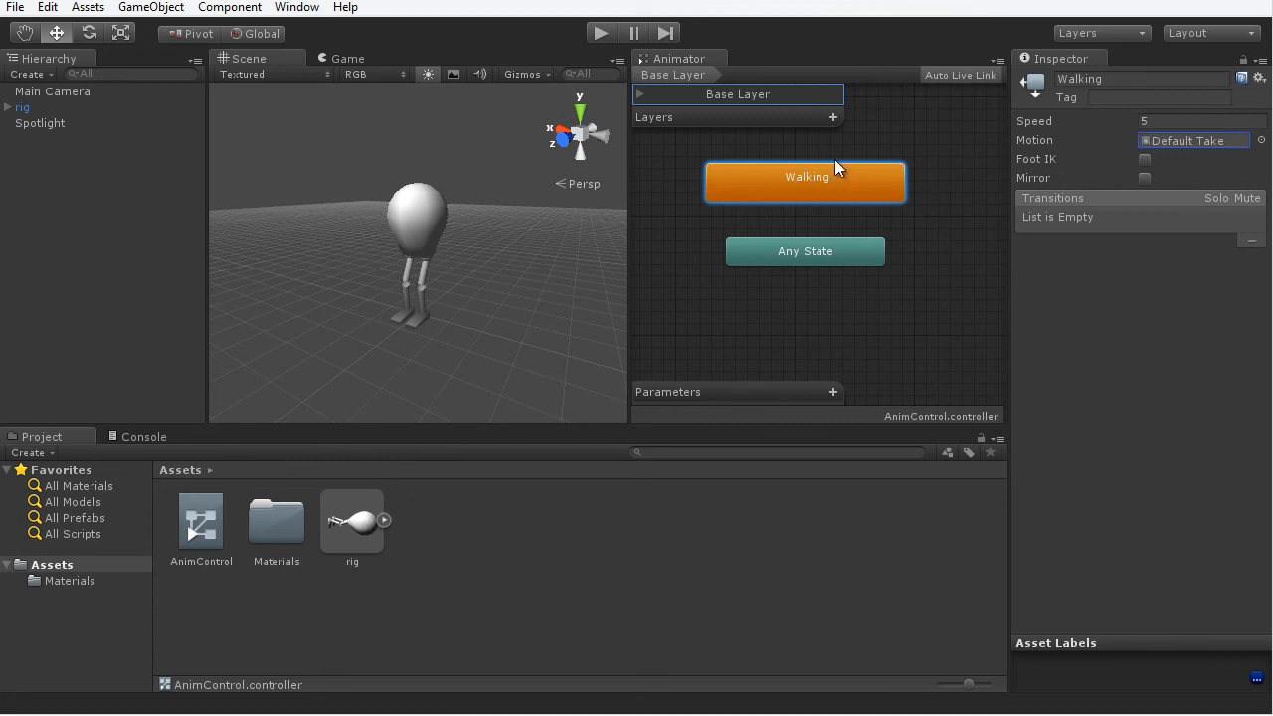
{"action": "left_click_drag", "start_coordinate": [815, 186], "coordinate": [816, 184]}
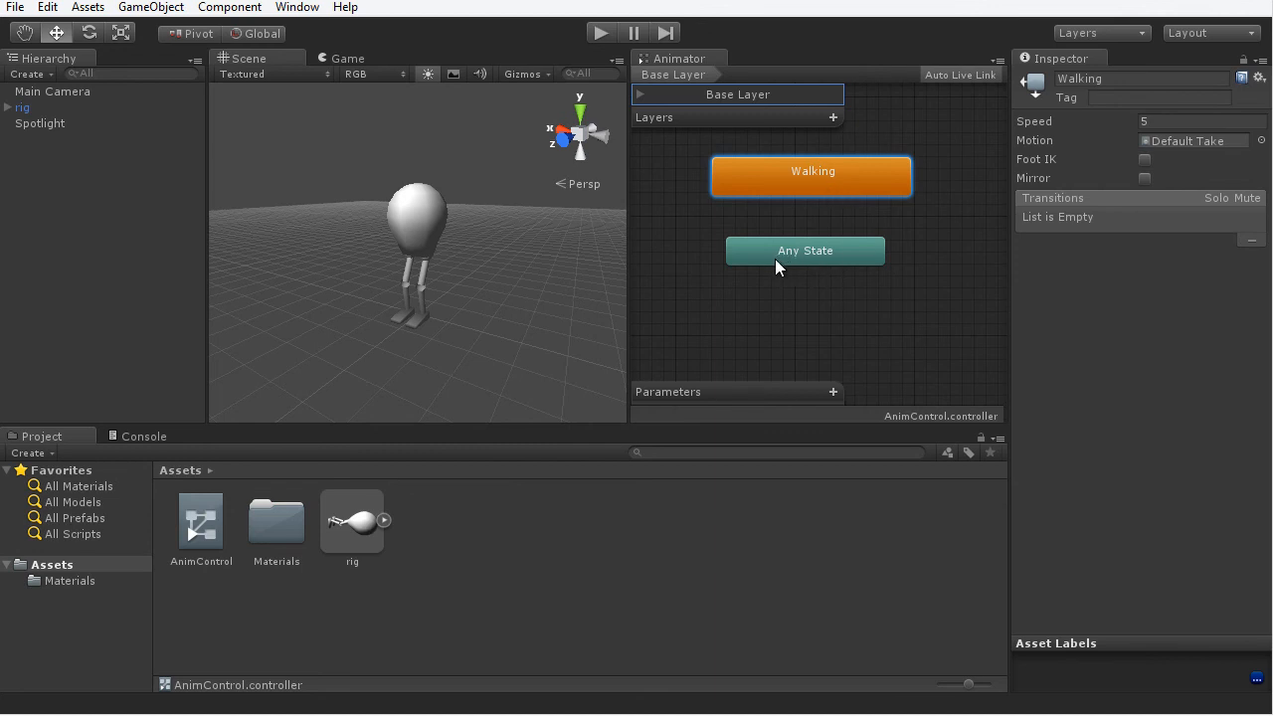
- Make a transition from Any State to Walking and play the scene to preview the animation
{"action": "left_click", "coordinate": [817, 260]}
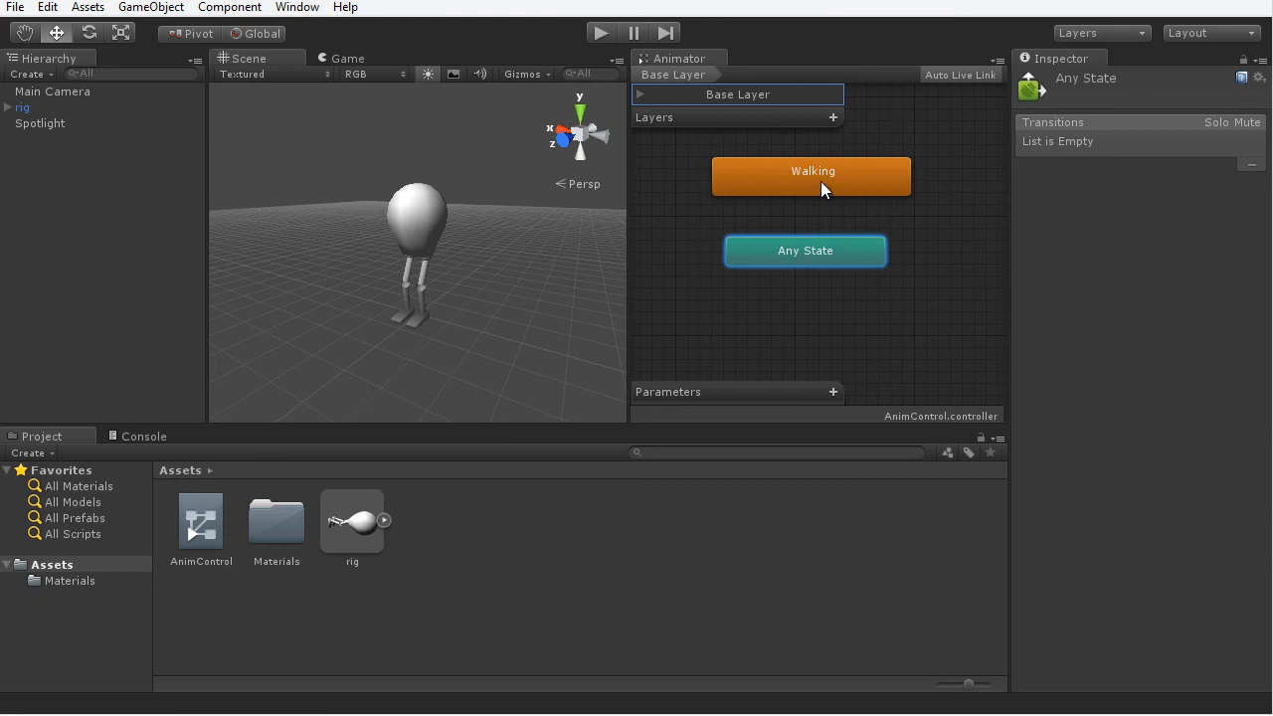
{"action": "right_click", "coordinate": [801, 260]}
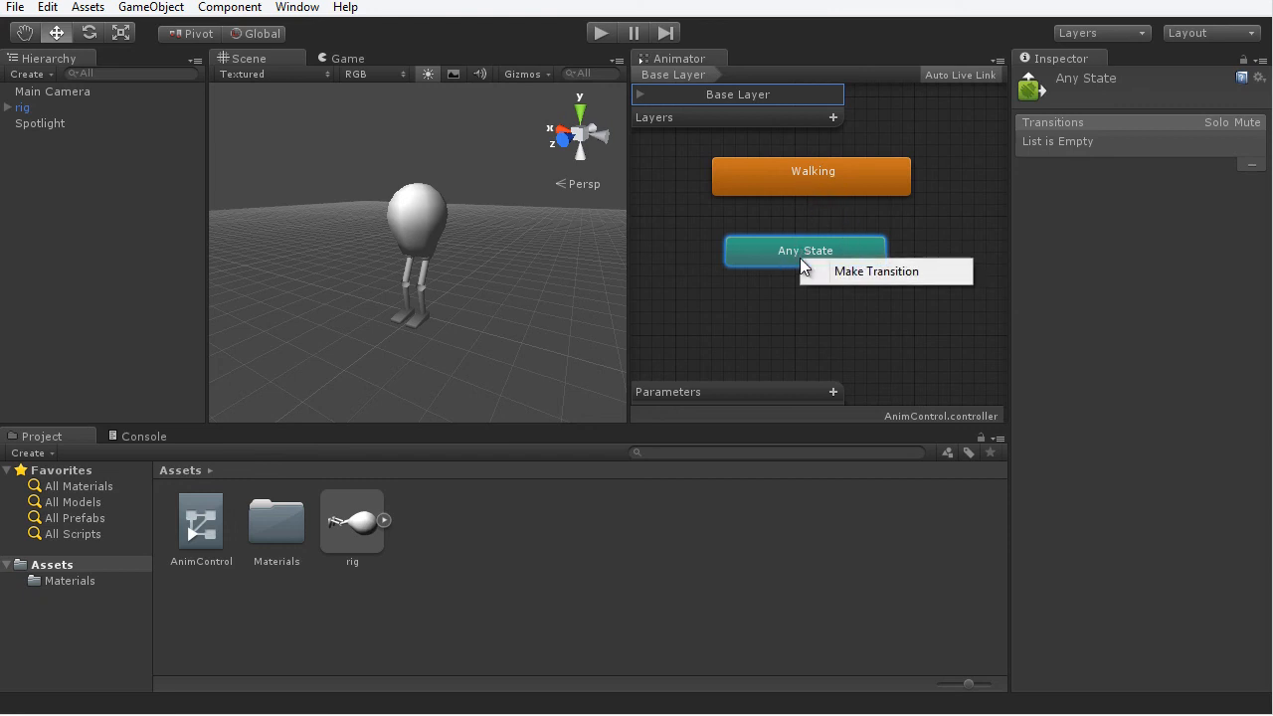
{"action": "left_click", "coordinate": [915, 277]}
{"action": "left_click", "coordinate": [837, 189]}
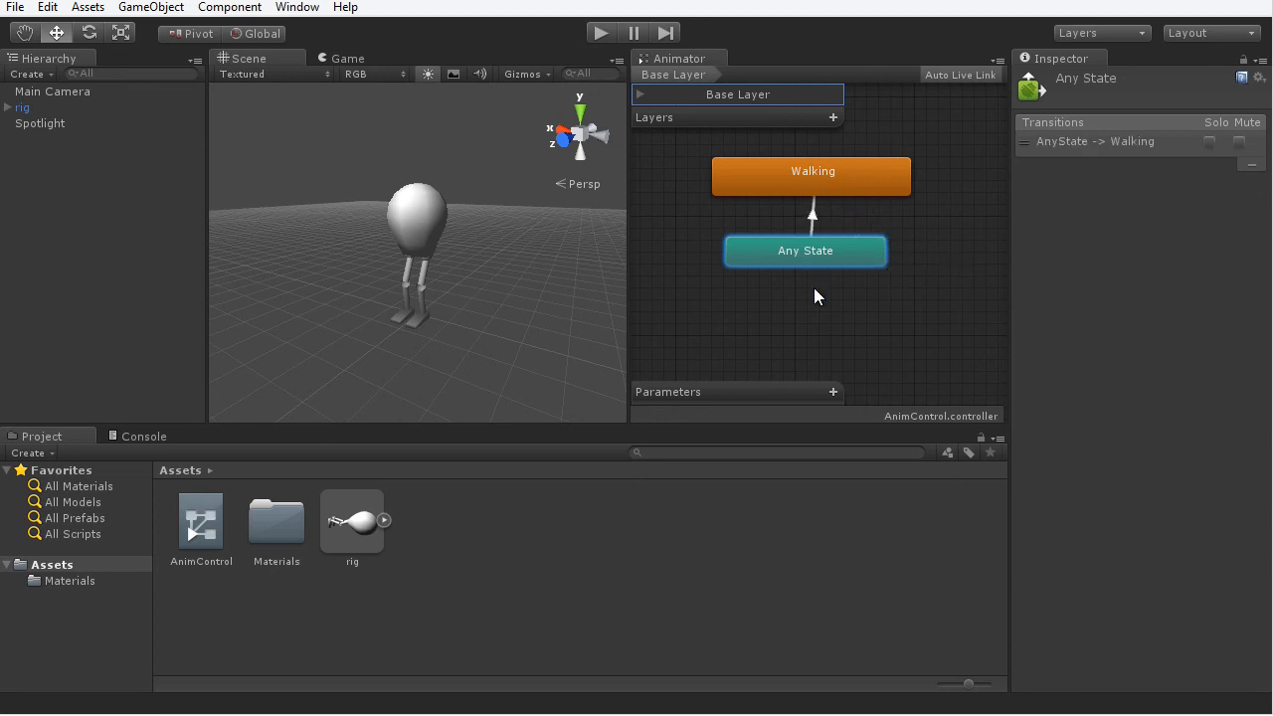
{"action": "left_click", "coordinate": [599, 34]}
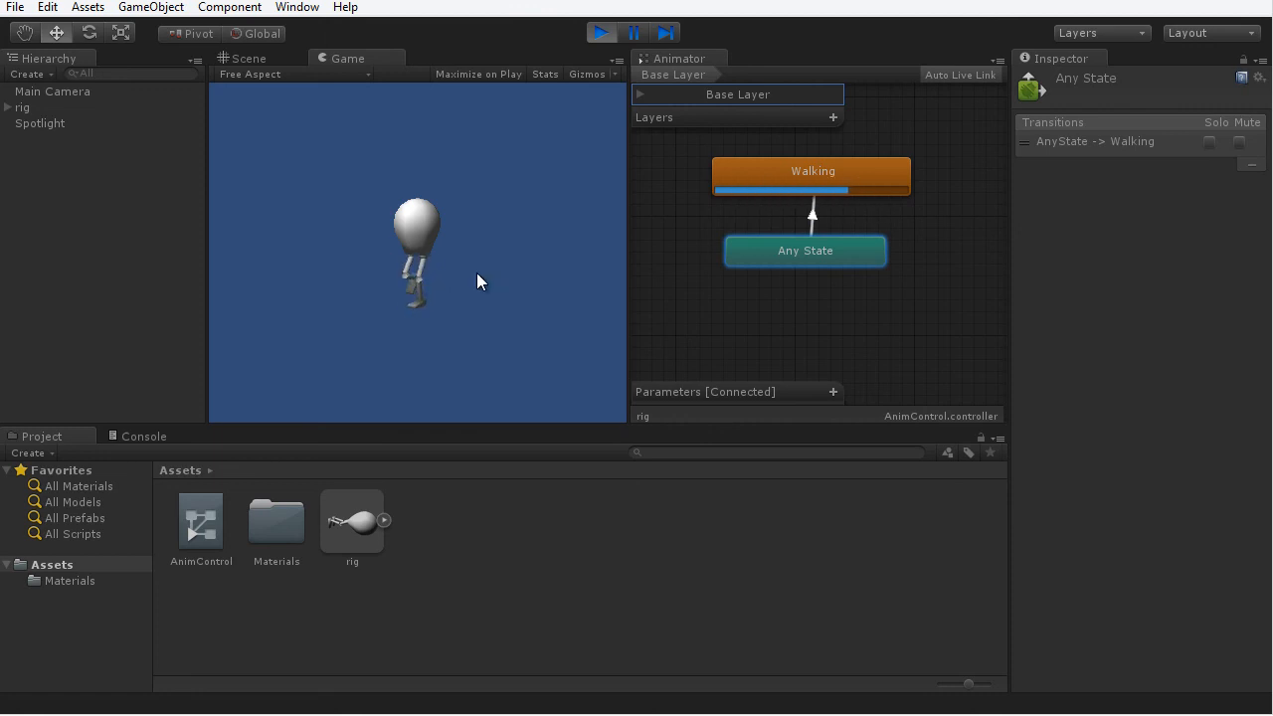
- Bring up the Default Take clip settings in the rig asset's animation import settings
{"action": "left_click", "coordinate": [340, 550]}
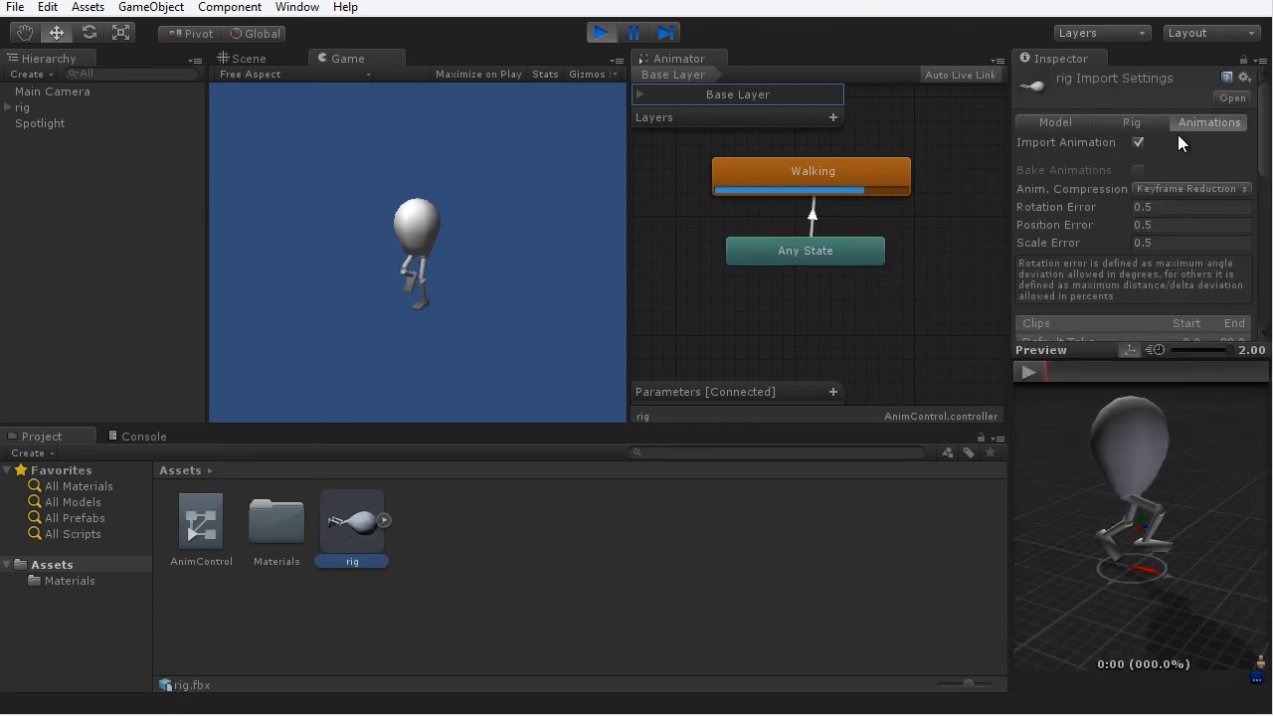
{"action": "left_click_drag", "start_coordinate": [1268, 149], "coordinate": [1267, 226]}
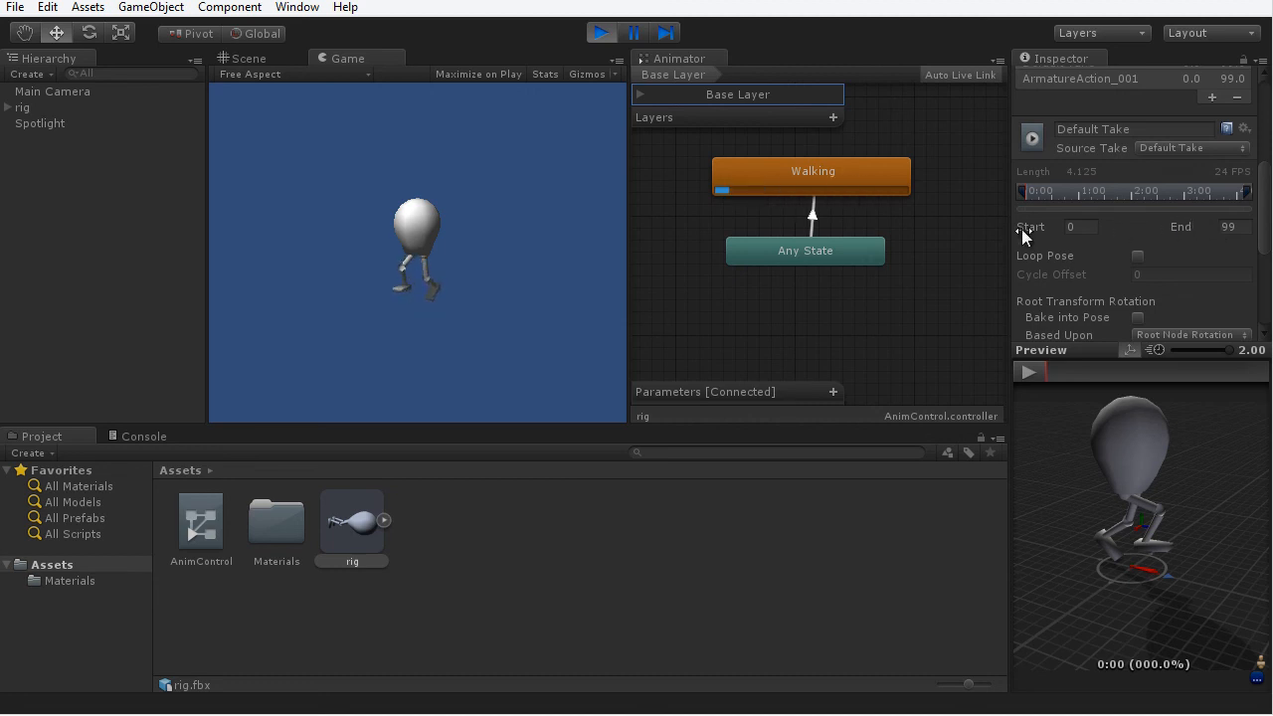